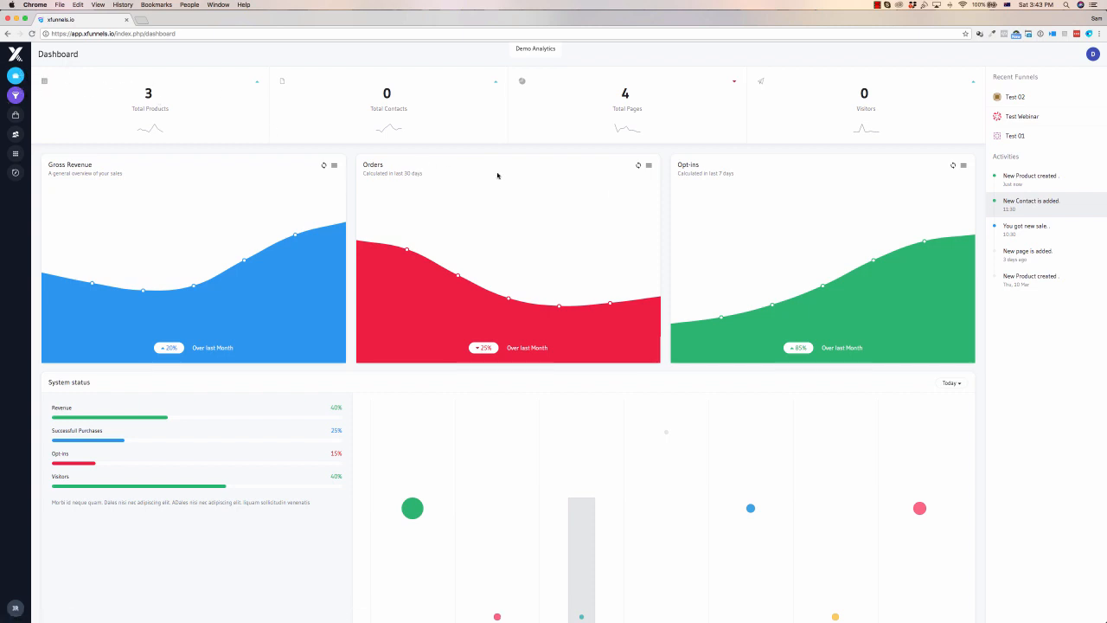
Step: Review the dashboard's totals, revenue, orders and opt-in charts, system status and world market map
{"action": "scroll", "coordinate": [498, 176], "scroll_direction": "down", "scroll_amount": 3}
{"action": "scroll", "coordinate": [121, 196], "scroll_direction": "up", "scroll_amount": 3}
{"action": "scroll", "coordinate": [292, 380], "scroll_direction": "down", "scroll_amount": 10}
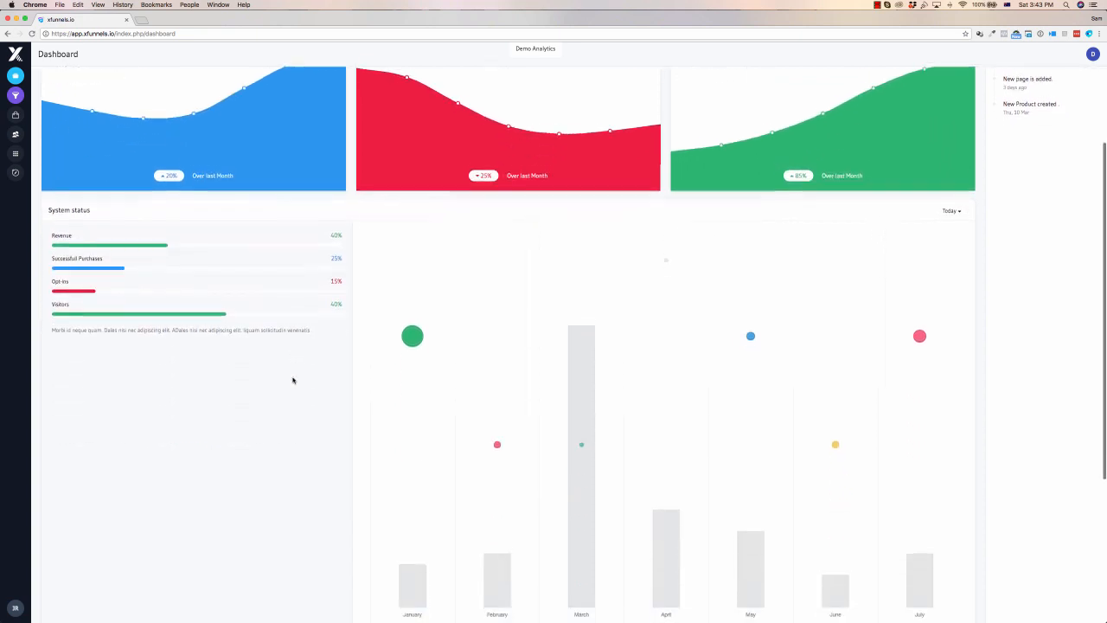
{"action": "scroll", "coordinate": [292, 380], "scroll_direction": "up", "scroll_amount": 3}
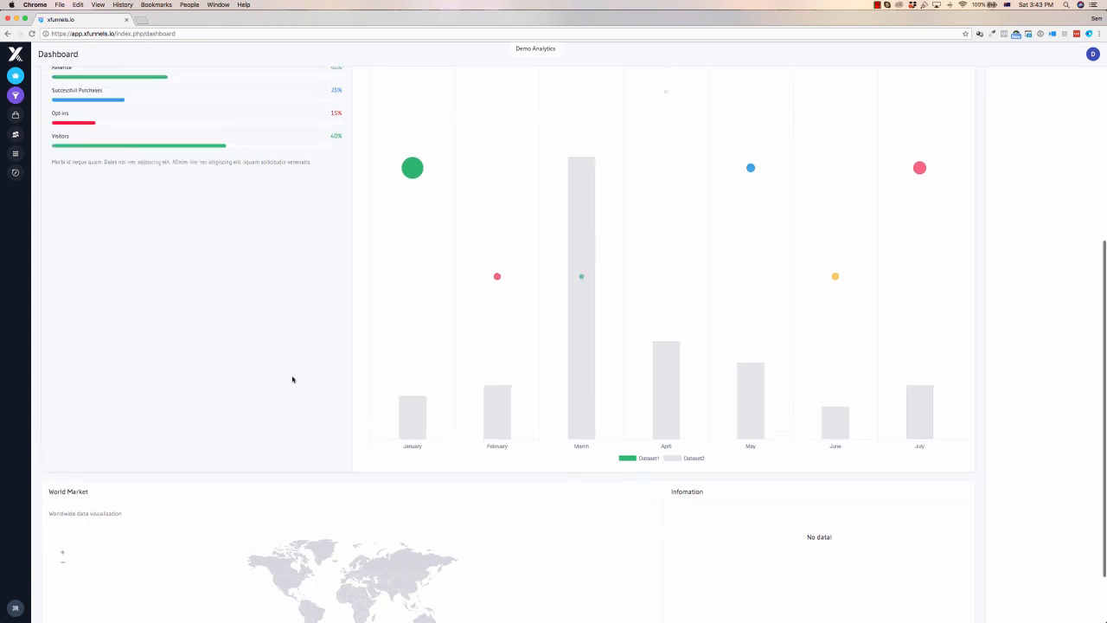
{"action": "scroll", "coordinate": [293, 380], "scroll_direction": "up", "scroll_amount": 1}
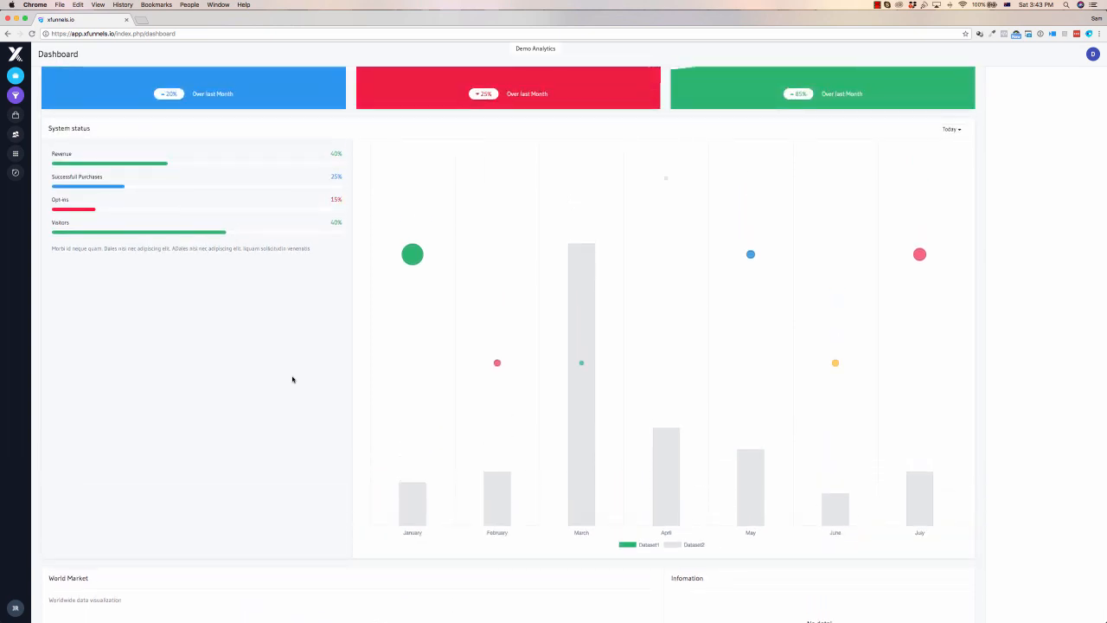
{"action": "scroll", "coordinate": [292, 380], "scroll_direction": "down", "scroll_amount": 5}
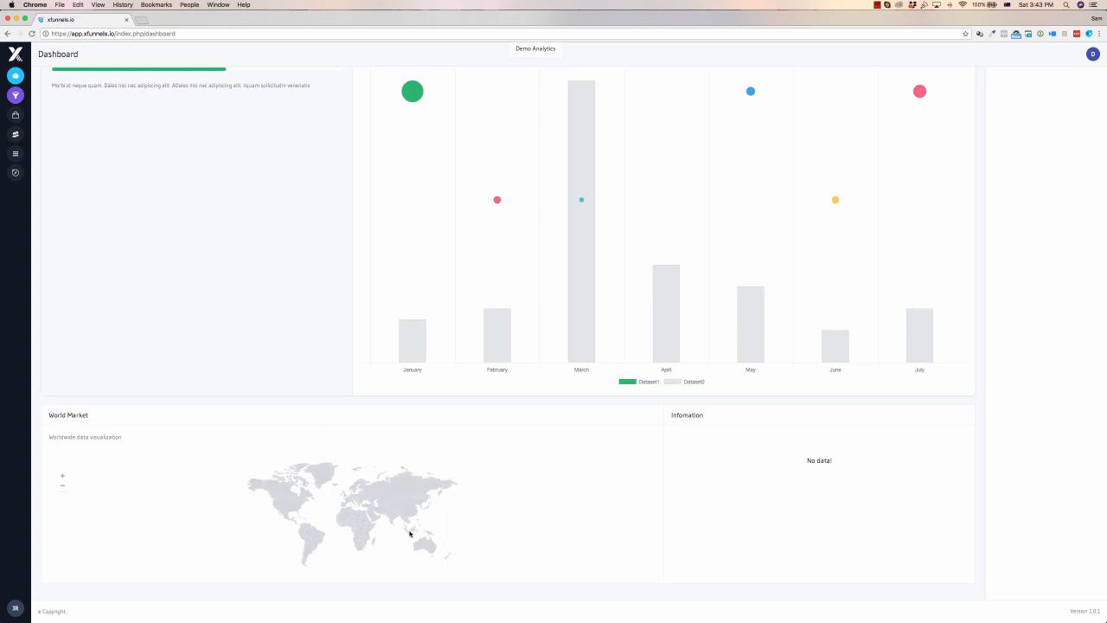
{"action": "scroll", "coordinate": [472, 522], "scroll_direction": "up", "scroll_amount": 5}
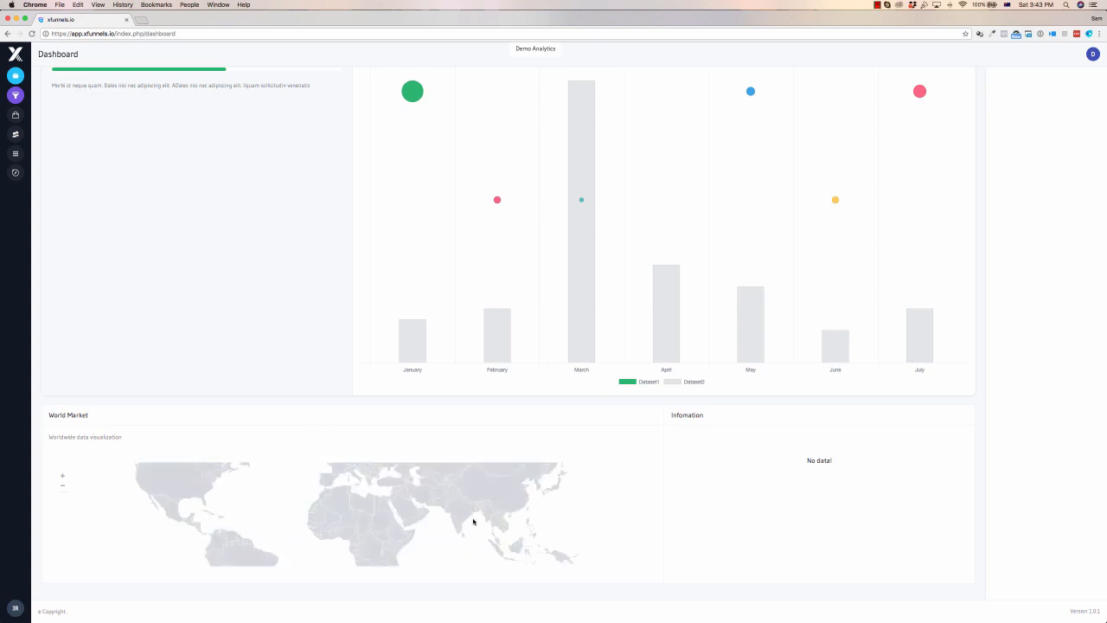
{"action": "scroll", "coordinate": [455, 522], "scroll_direction": "down", "scroll_amount": 5}
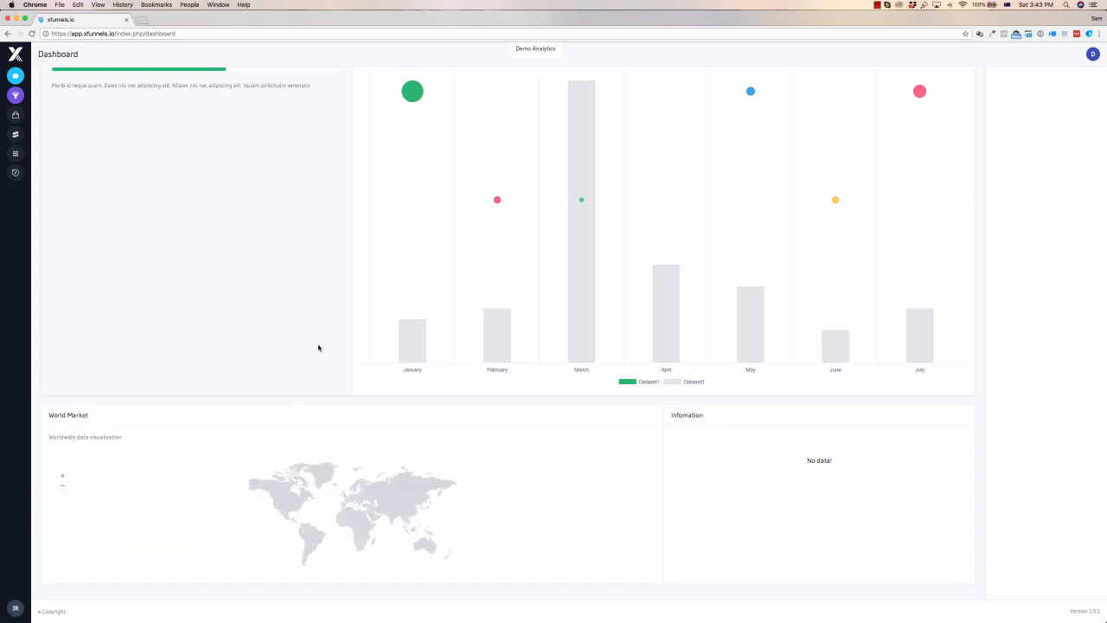
{"action": "scroll", "coordinate": [321, 344], "scroll_direction": "up", "scroll_amount": 2}
{"action": "scroll", "coordinate": [321, 343], "scroll_direction": "up", "scroll_amount": 10}
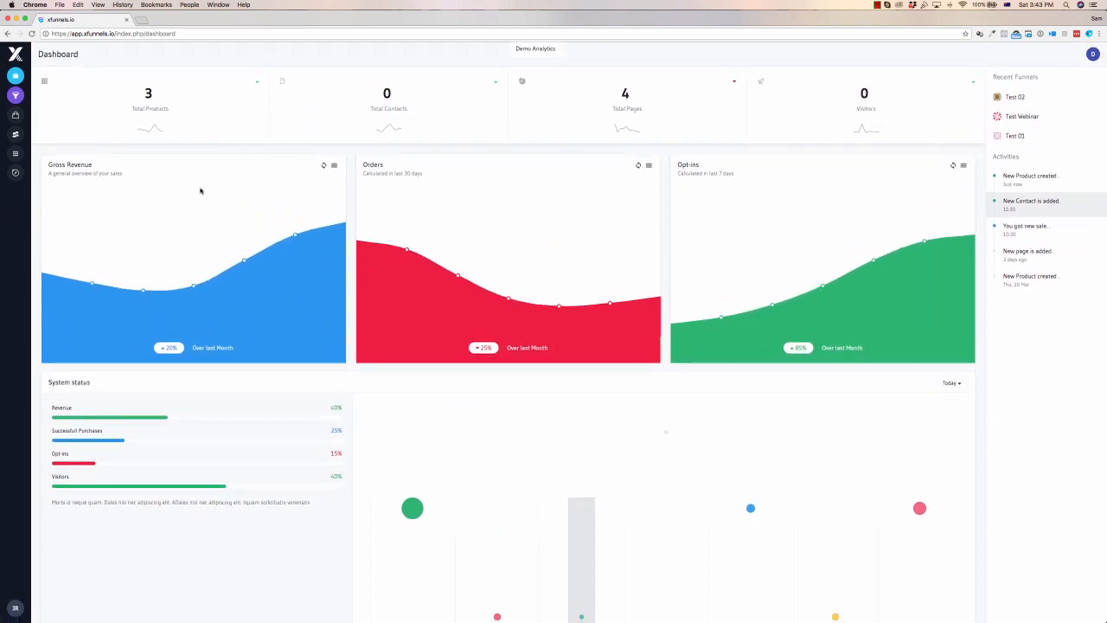
{"action": "mouse_move", "coordinate": [823, 288]}
Step: View the product list and the app integrations page, skipping the integration tour
{"action": "left_click", "coordinate": [14, 115]}
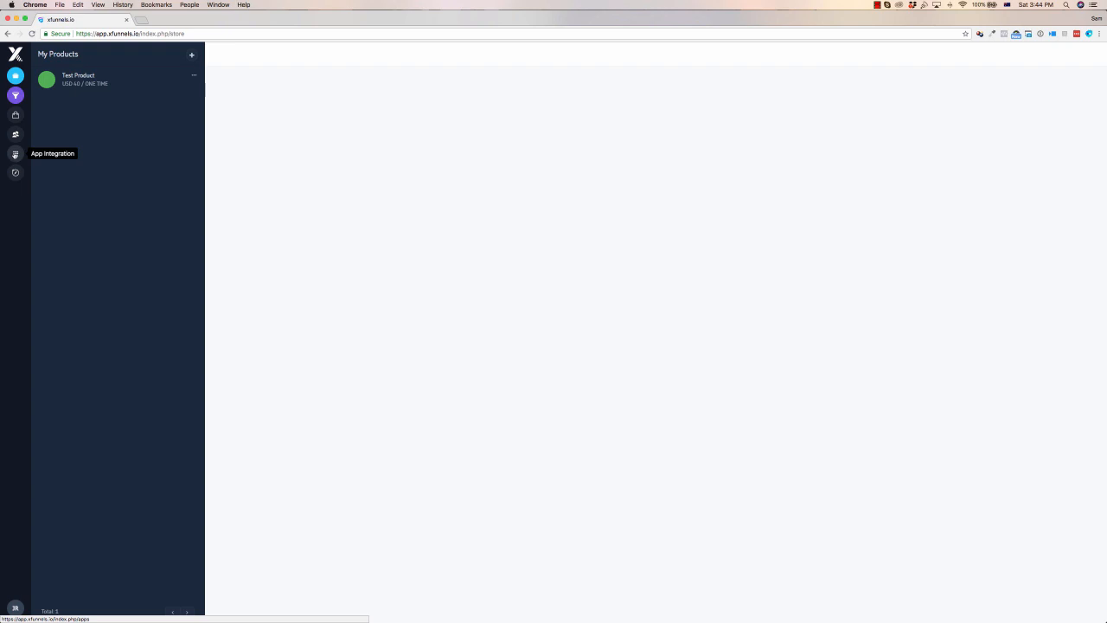
{"action": "left_click", "coordinate": [15, 154]}
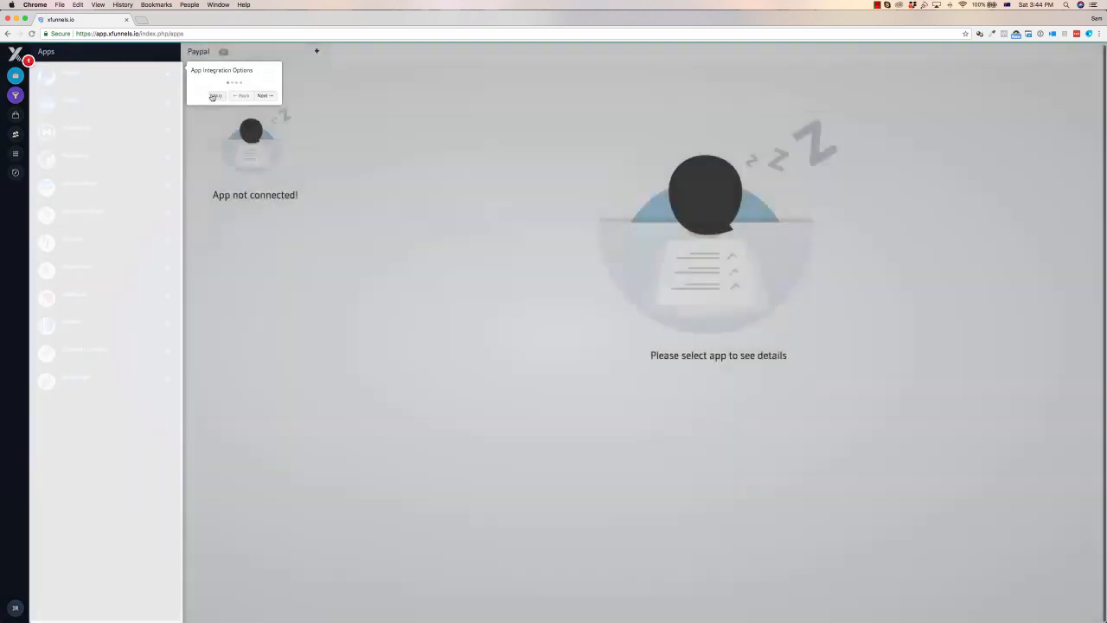
{"action": "left_click", "coordinate": [215, 98]}
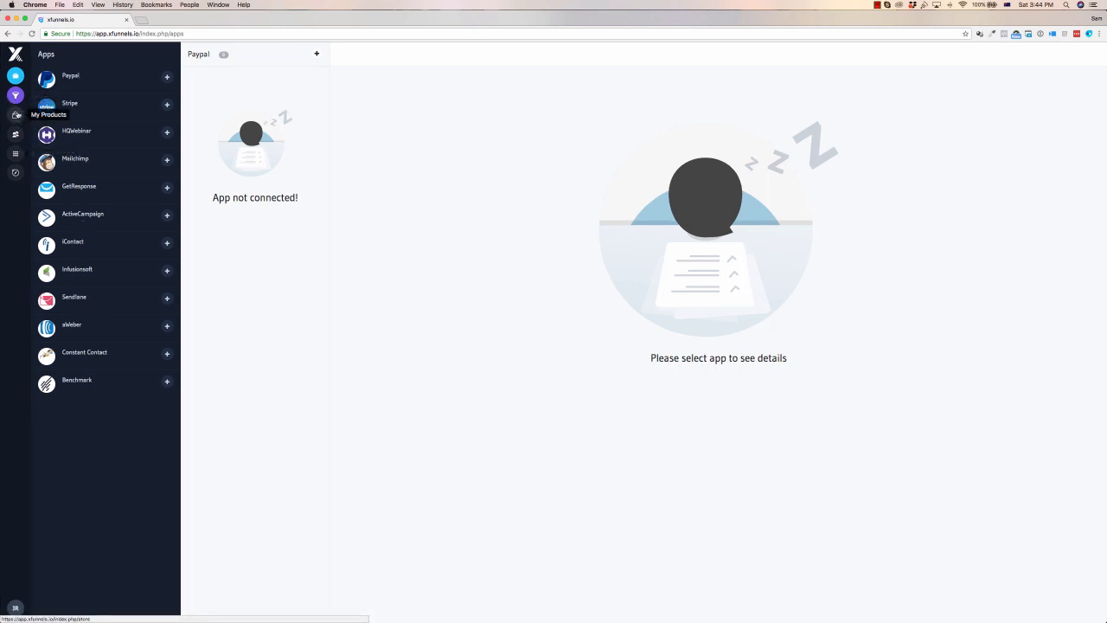
Step: Start a new product named "Super Software" with the description "Description in here"
{"action": "left_click", "coordinate": [15, 113]}
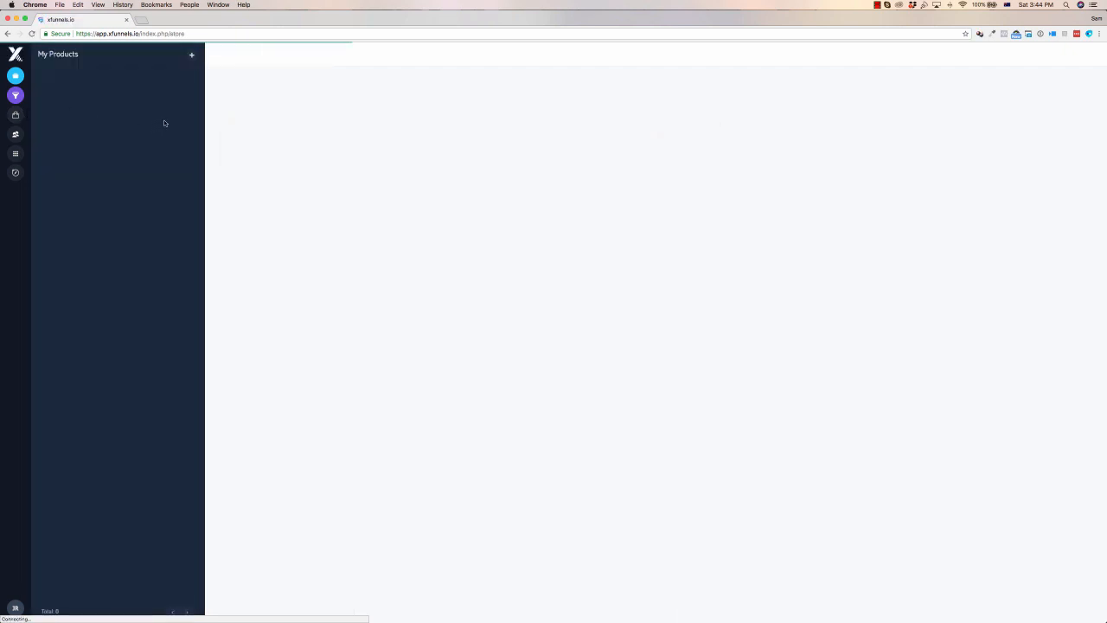
{"action": "left_click", "coordinate": [192, 57]}
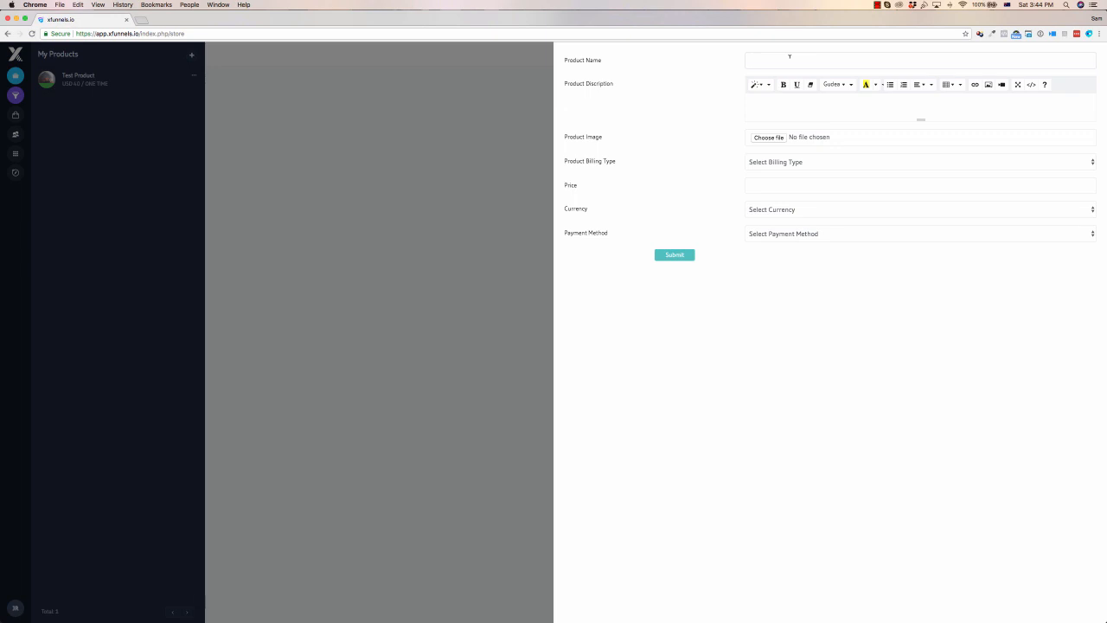
{"action": "type", "text": "Super Software"}
{"action": "key", "text": "Tab"}
{"action": "type", "text": "Description in here"}
Step: Upload SMP-B.jpg as the product image and crop it to a full-height square at the logo's left end
{"action": "left_click", "coordinate": [768, 137]}
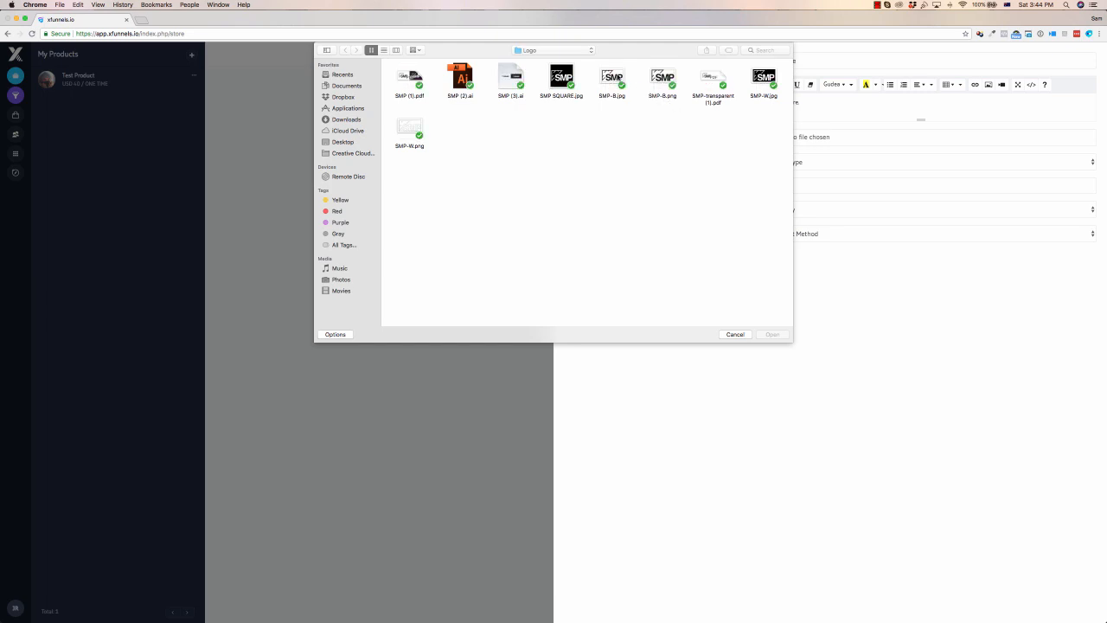
{"action": "double_click", "coordinate": [613, 78]}
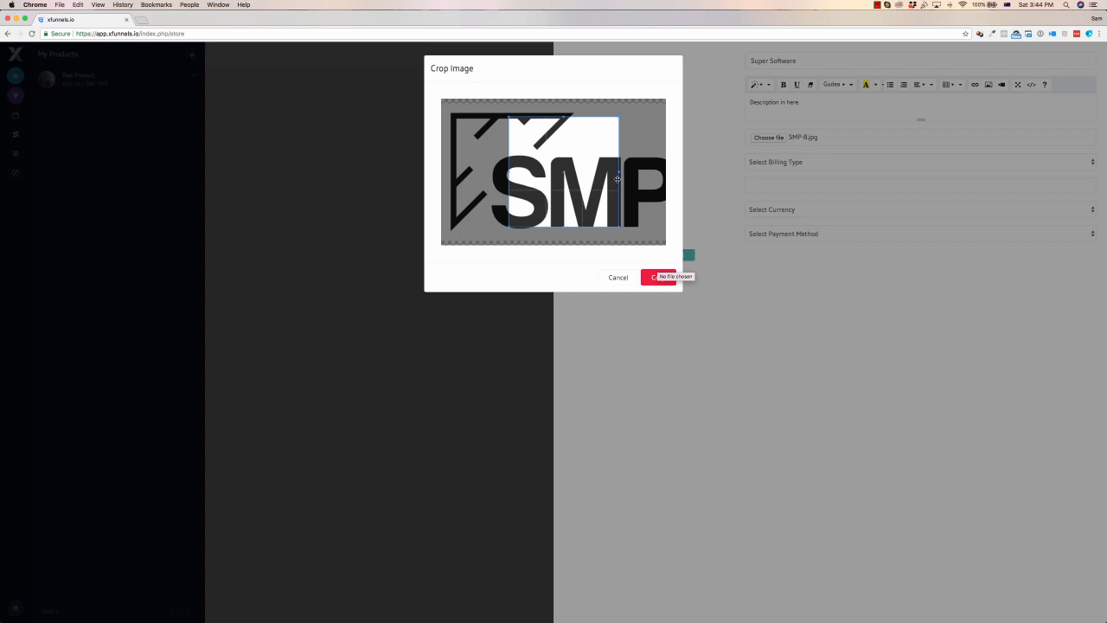
{"action": "left_click_drag", "start_coordinate": [629, 171], "coordinate": [668, 175]}
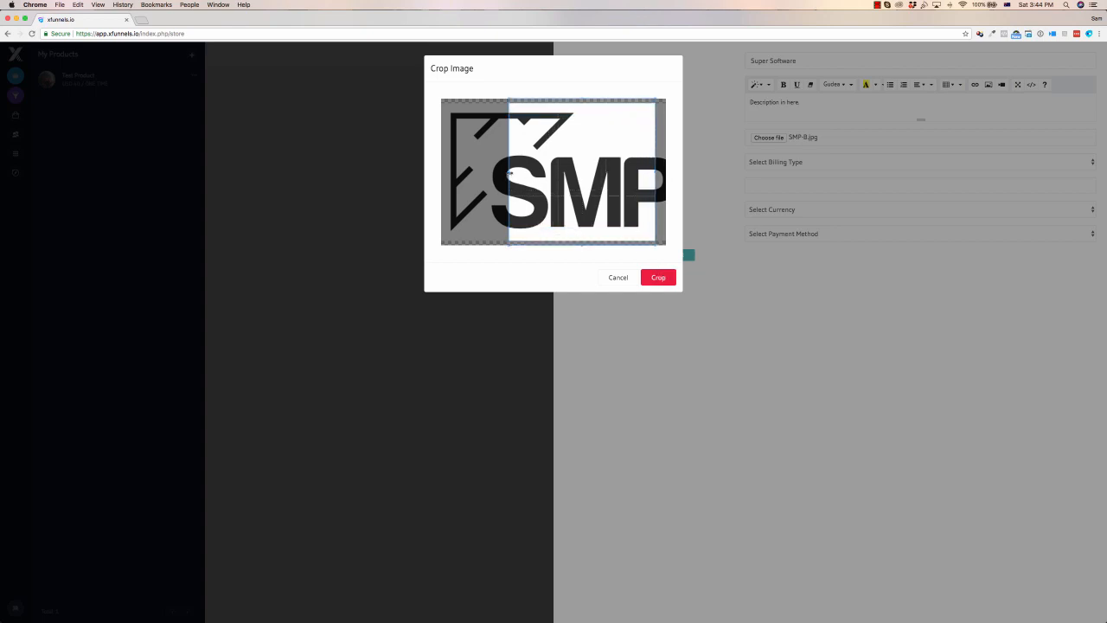
{"action": "left_click_drag", "start_coordinate": [567, 163], "coordinate": [493, 164]}
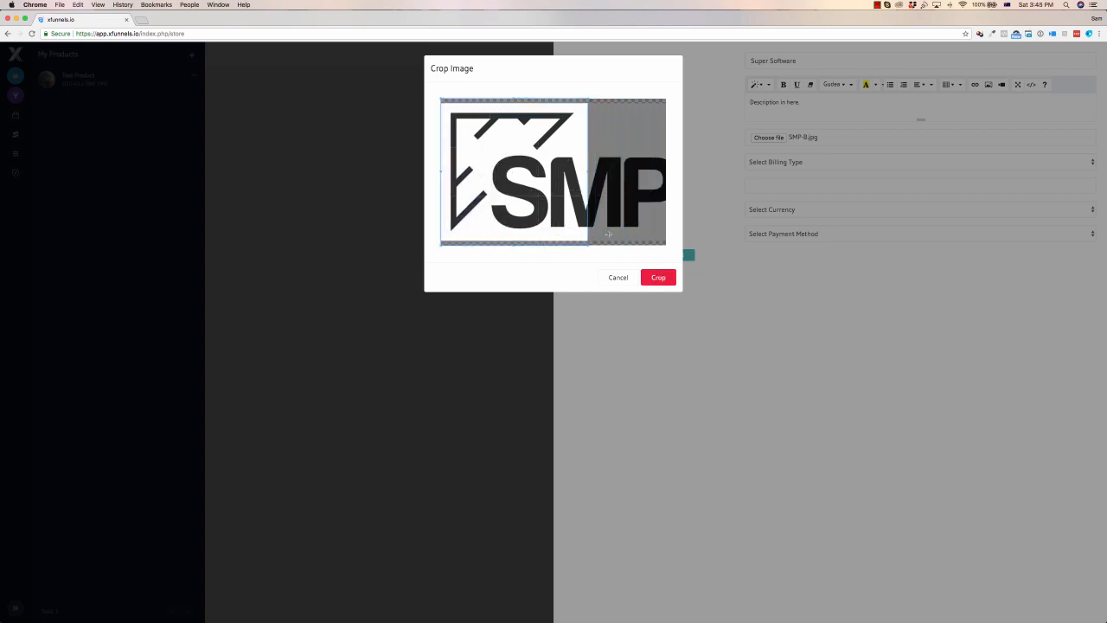
{"action": "left_click", "coordinate": [653, 275]}
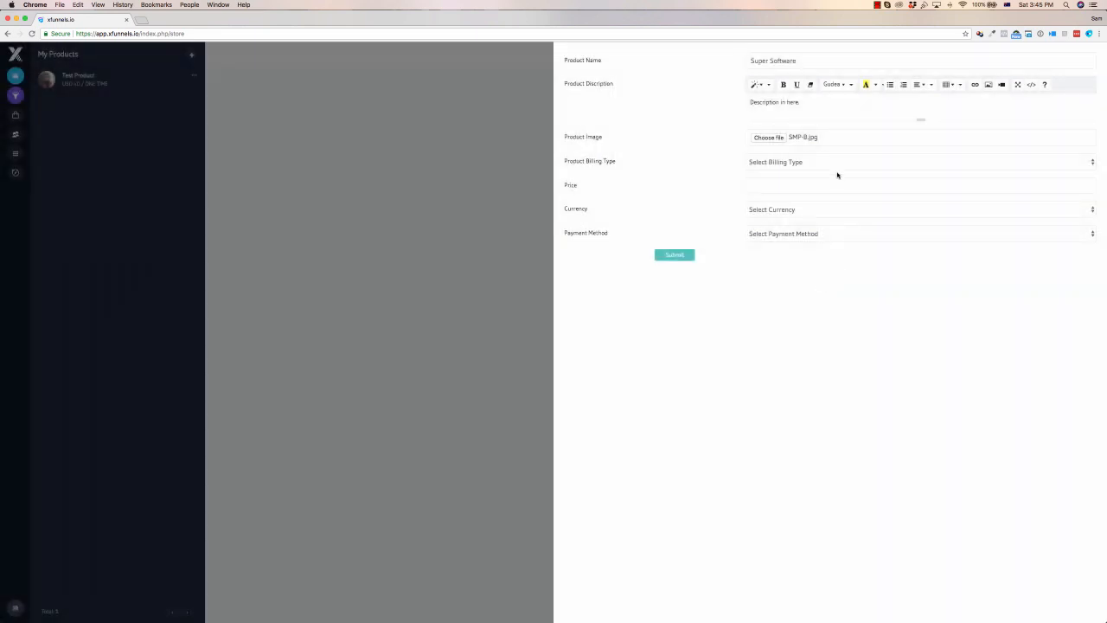
Step: Set the product to Monthly billing, price 27, currency USD and a payment method, and submit it
{"action": "left_click", "coordinate": [834, 163]}
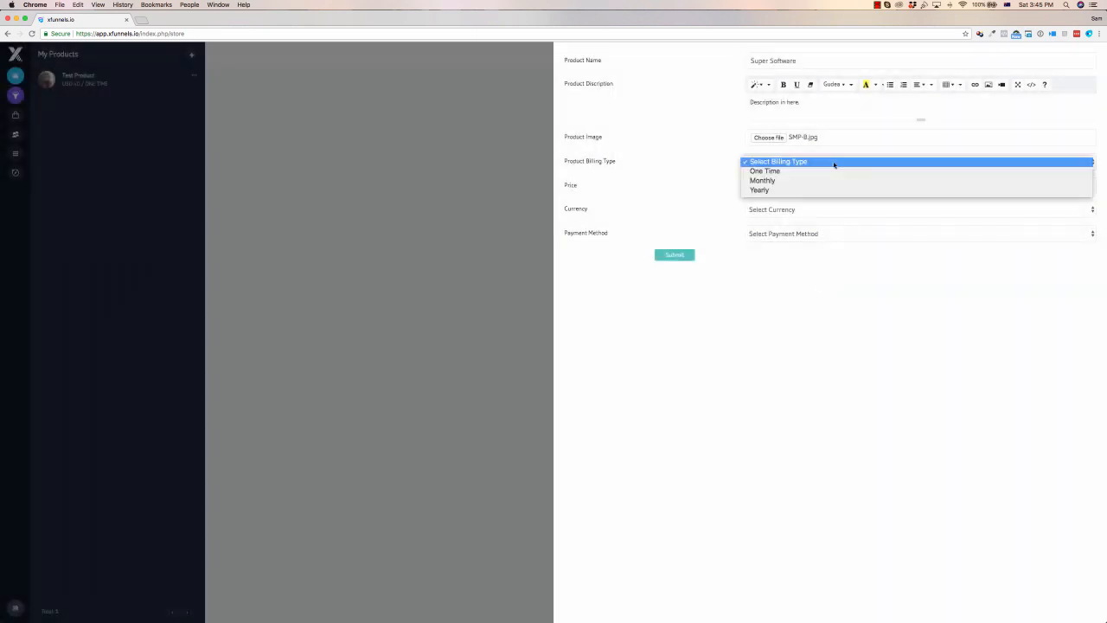
{"action": "left_click", "coordinate": [775, 184]}
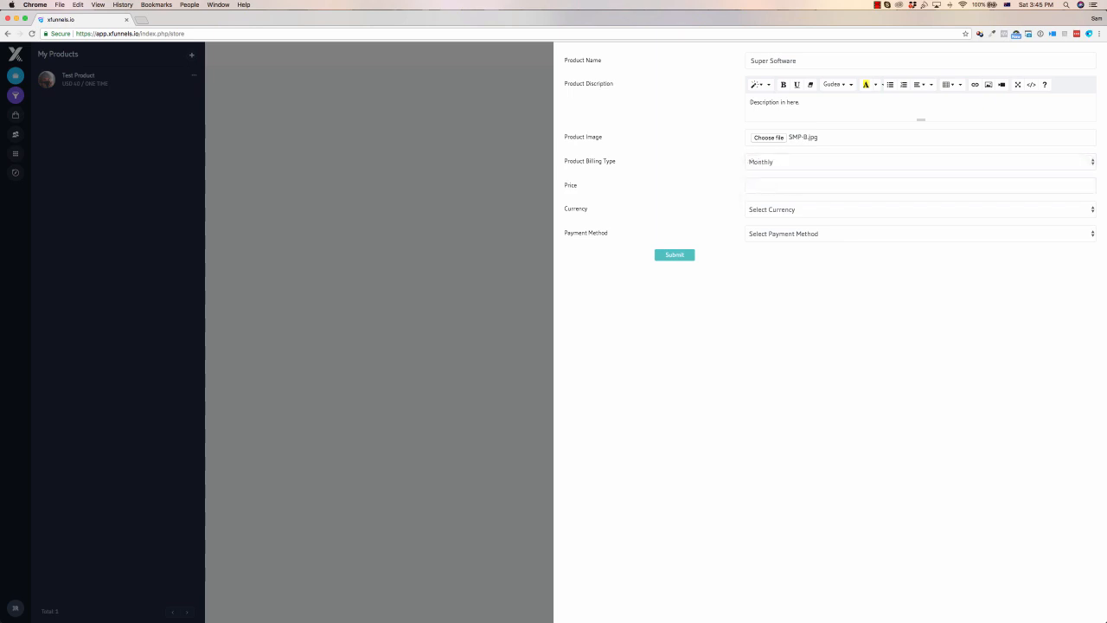
{"action": "type", "text": "27"}
{"action": "left_click", "coordinate": [784, 209]}
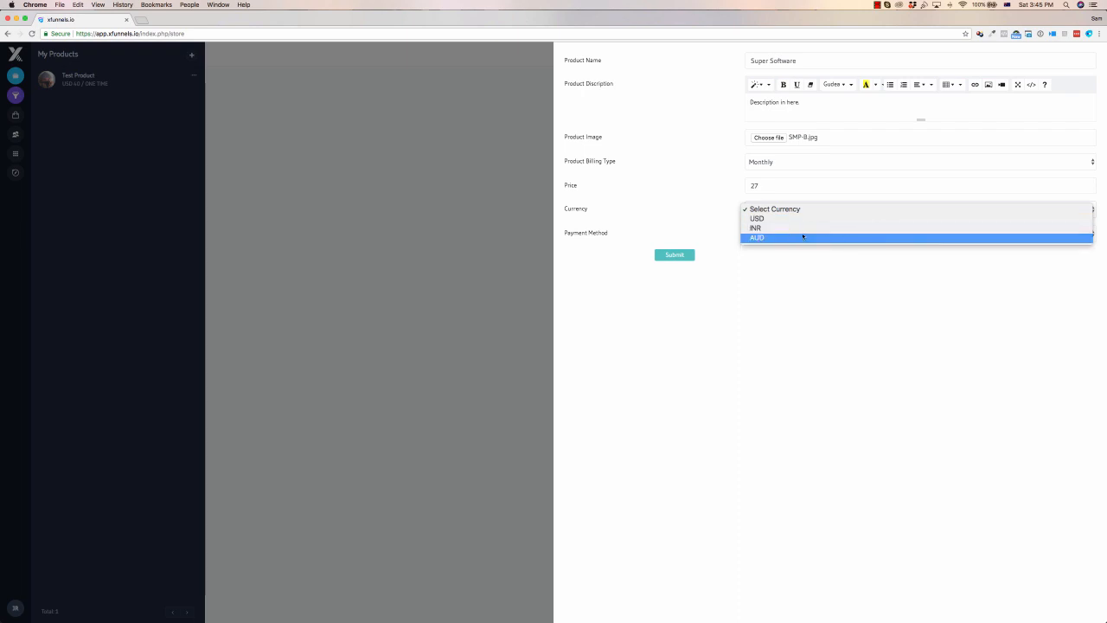
{"action": "left_click", "coordinate": [758, 219]}
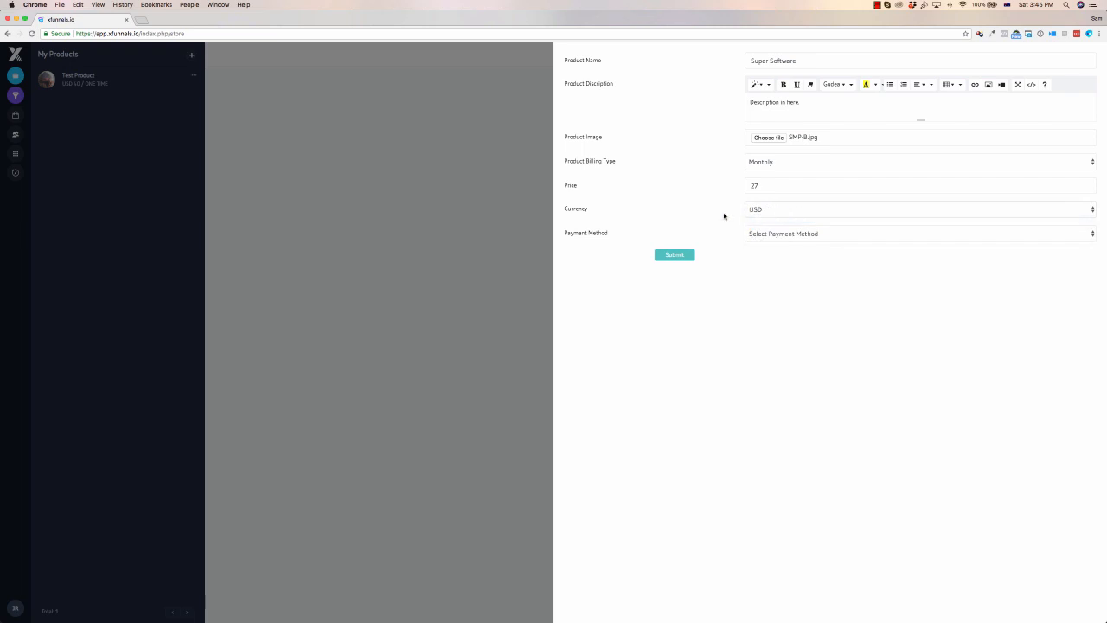
{"action": "left_click", "coordinate": [764, 233]}
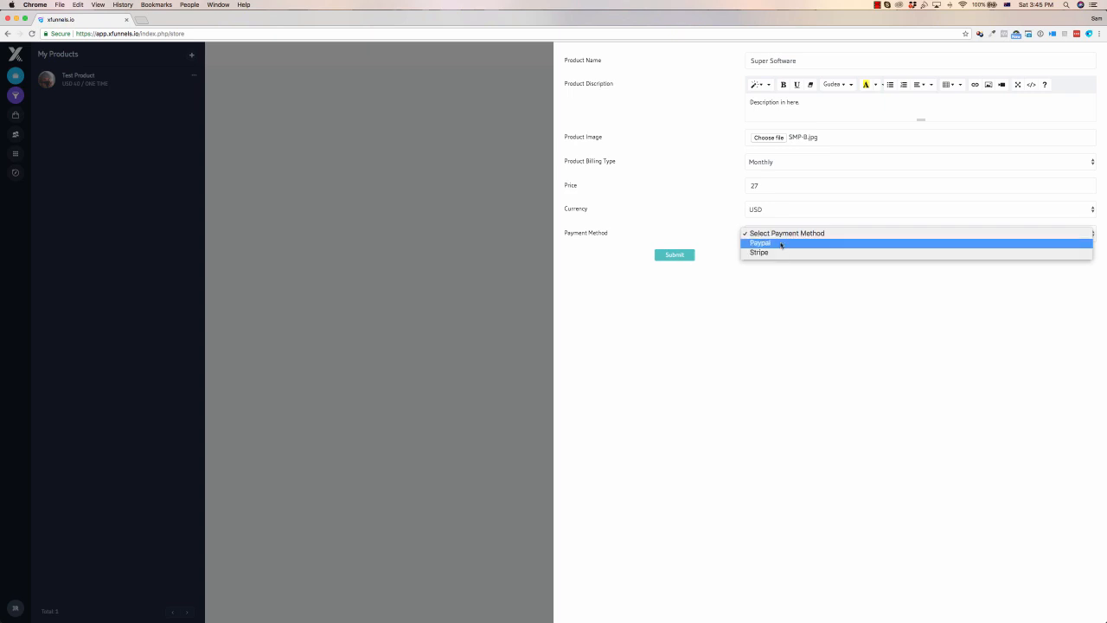
{"action": "left_click", "coordinate": [676, 256]}
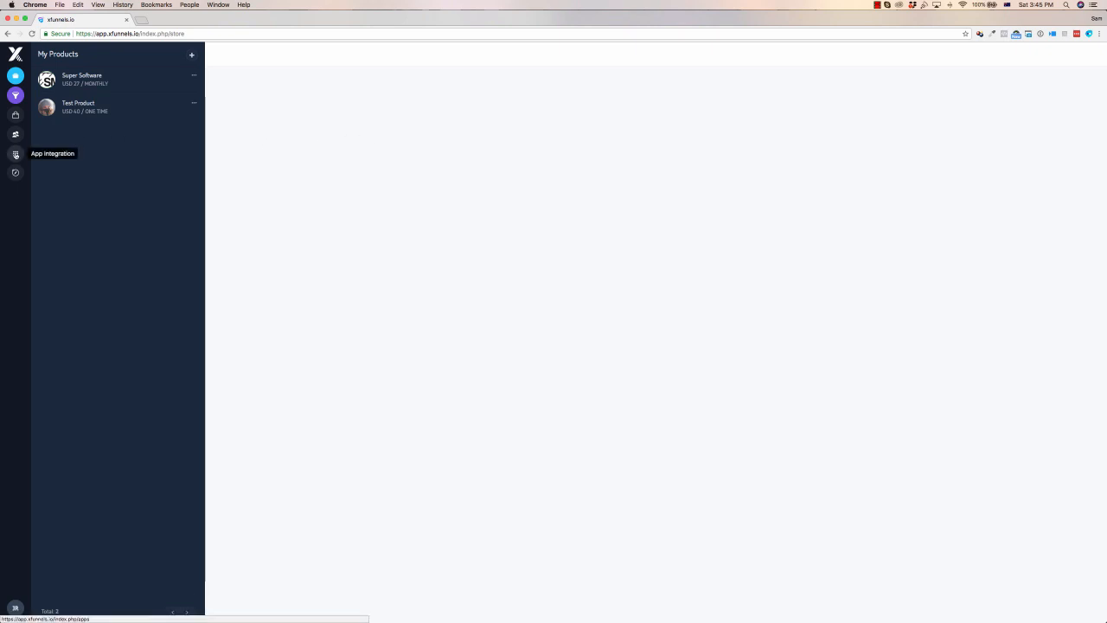
Step: View the contacts list and the form for adding a custom domain, skipping the domain tour and closing the form unchanged
{"action": "left_click", "coordinate": [15, 134]}
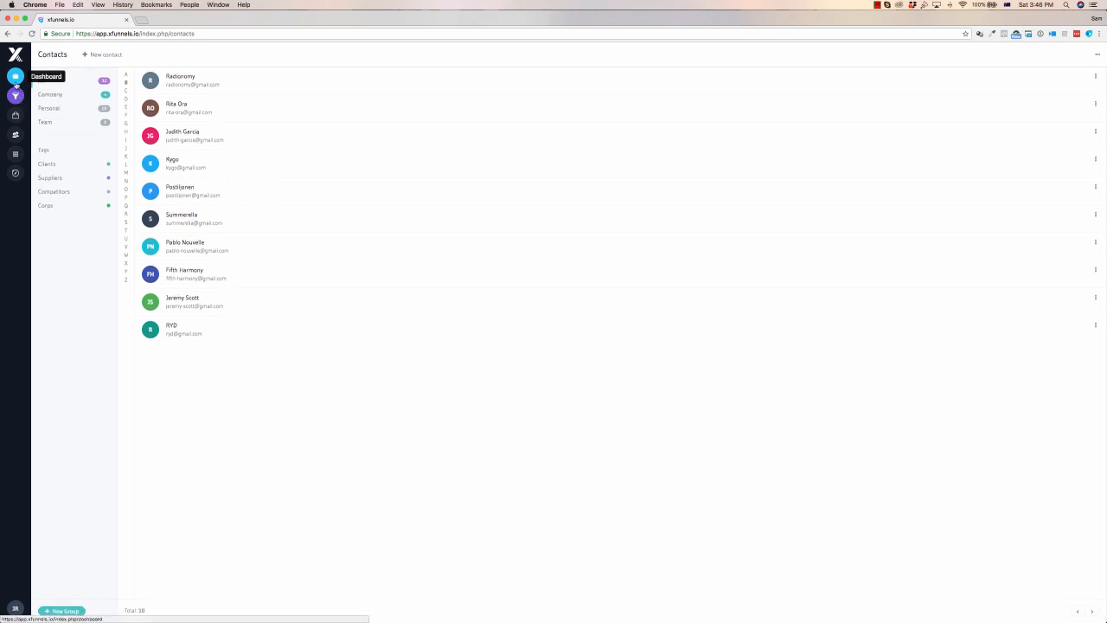
{"action": "left_click", "coordinate": [15, 175]}
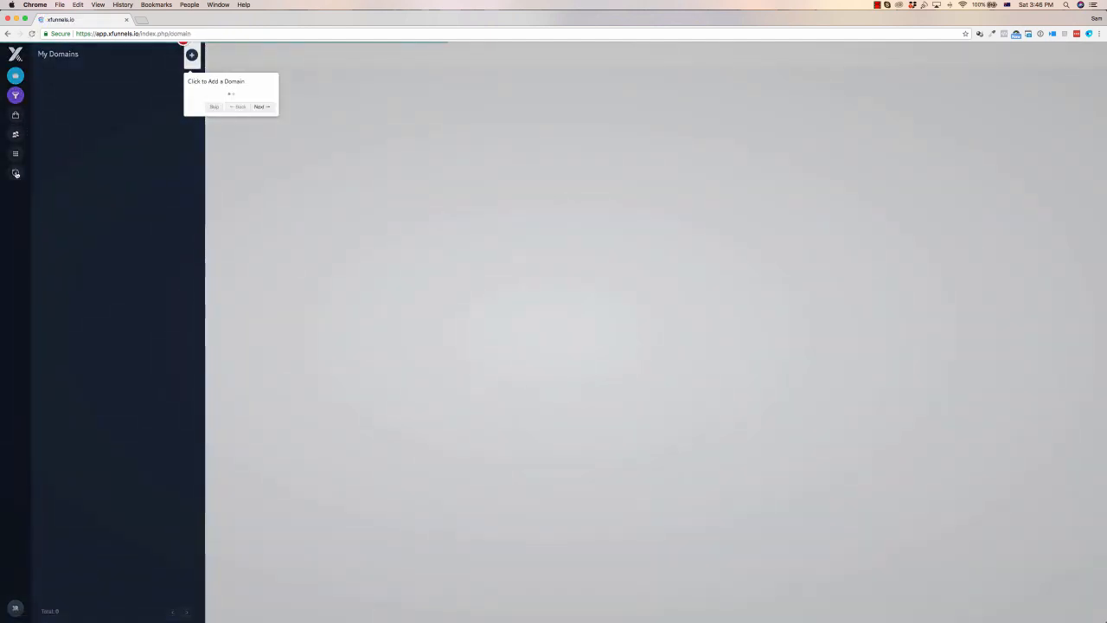
{"action": "left_click", "coordinate": [213, 107]}
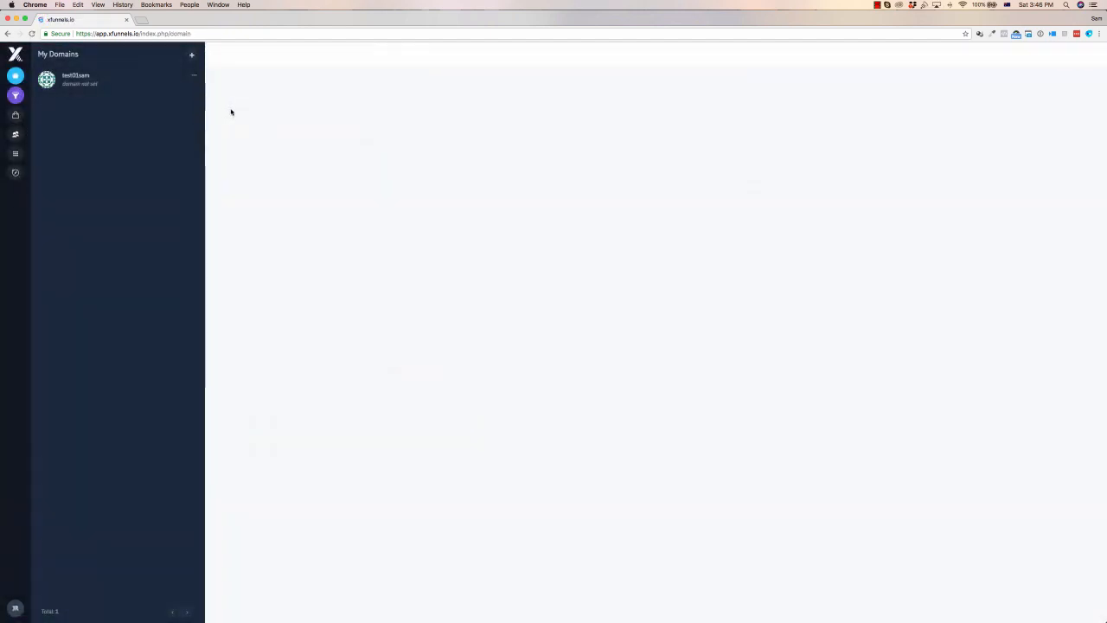
{"action": "left_click", "coordinate": [194, 55]}
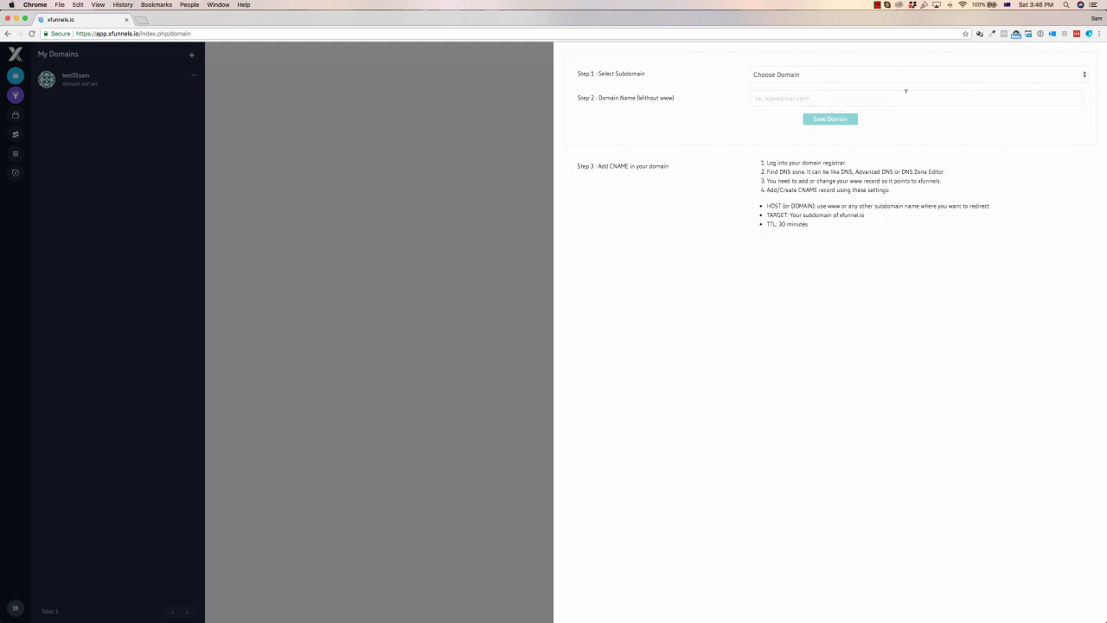
{"action": "left_click", "coordinate": [288, 115]}
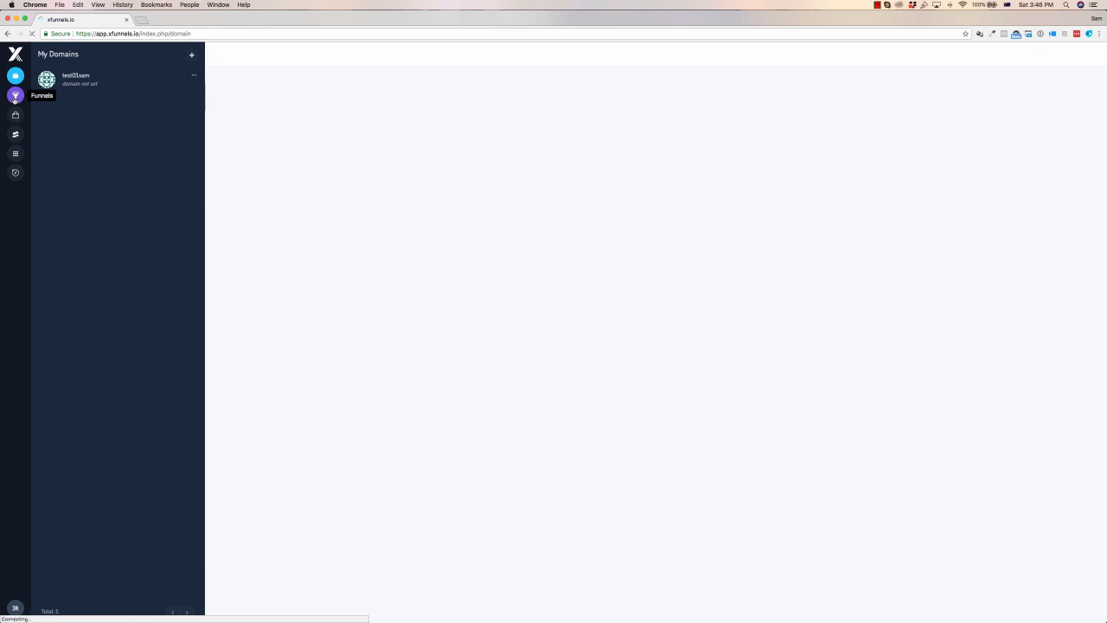
Step: Start a new funnel of the Product Launch type and proceed to its details
{"action": "left_click", "coordinate": [15, 97]}
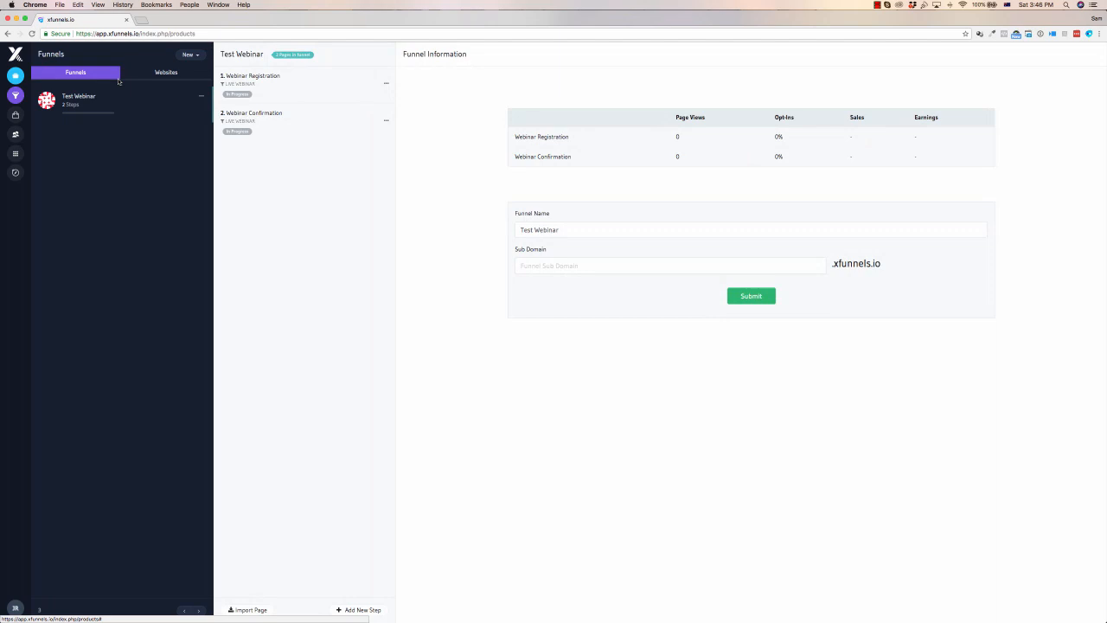
{"action": "left_click", "coordinate": [86, 77]}
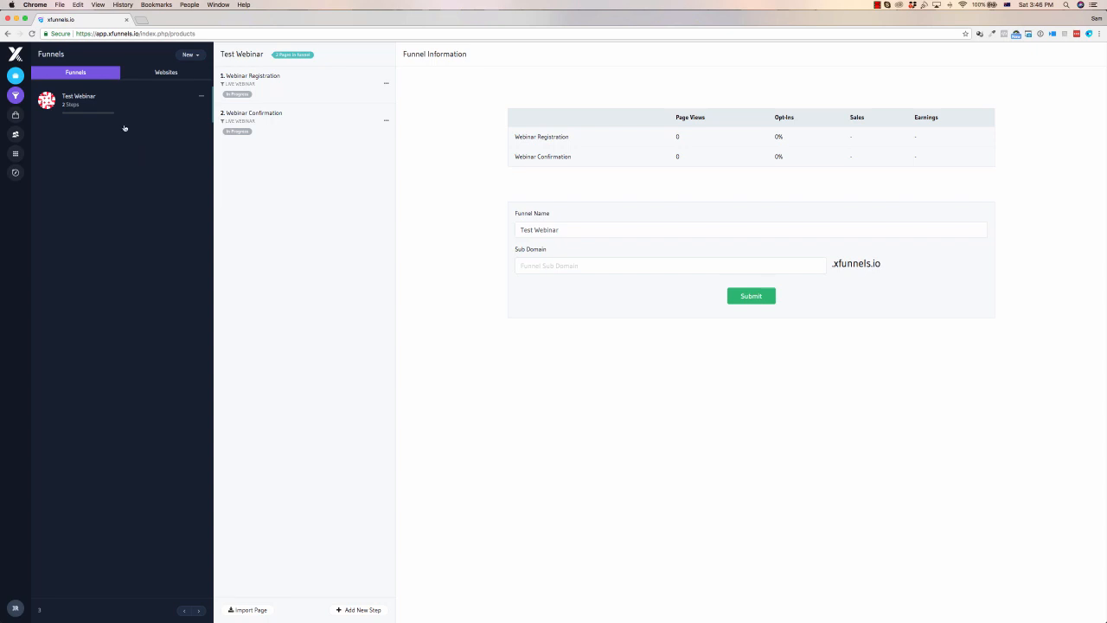
{"action": "left_click", "coordinate": [185, 58]}
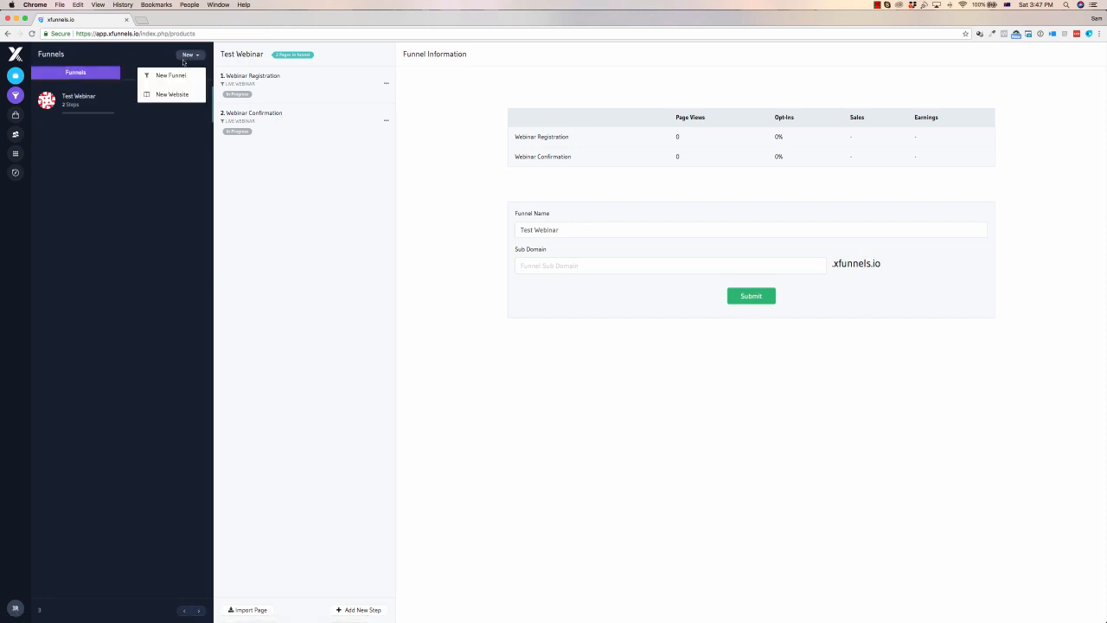
{"action": "left_click", "coordinate": [171, 75]}
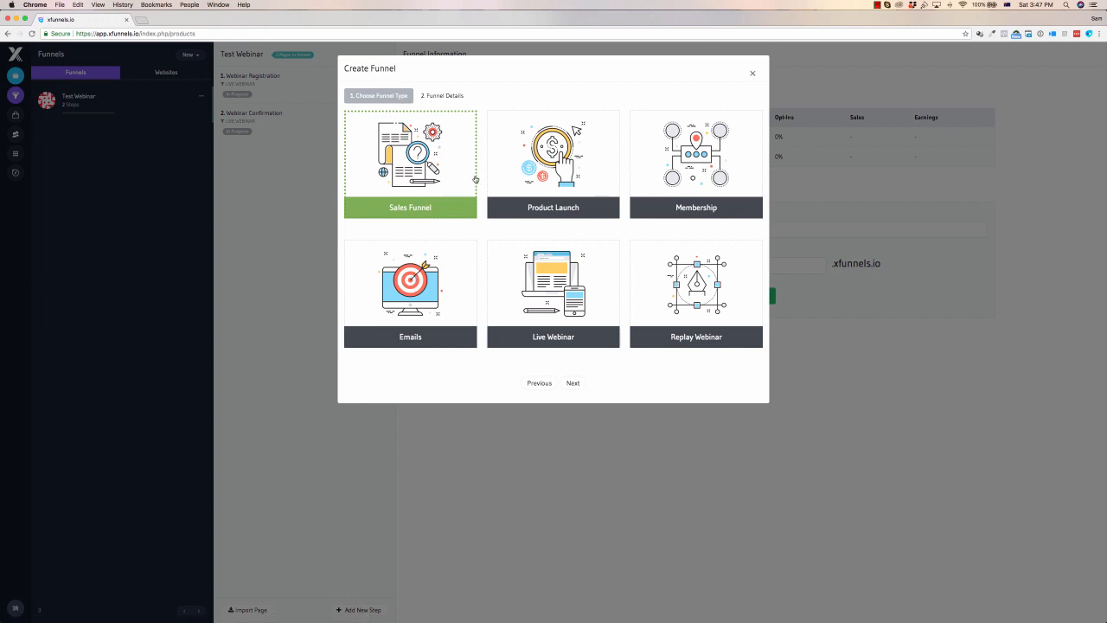
{"action": "left_click", "coordinate": [574, 181]}
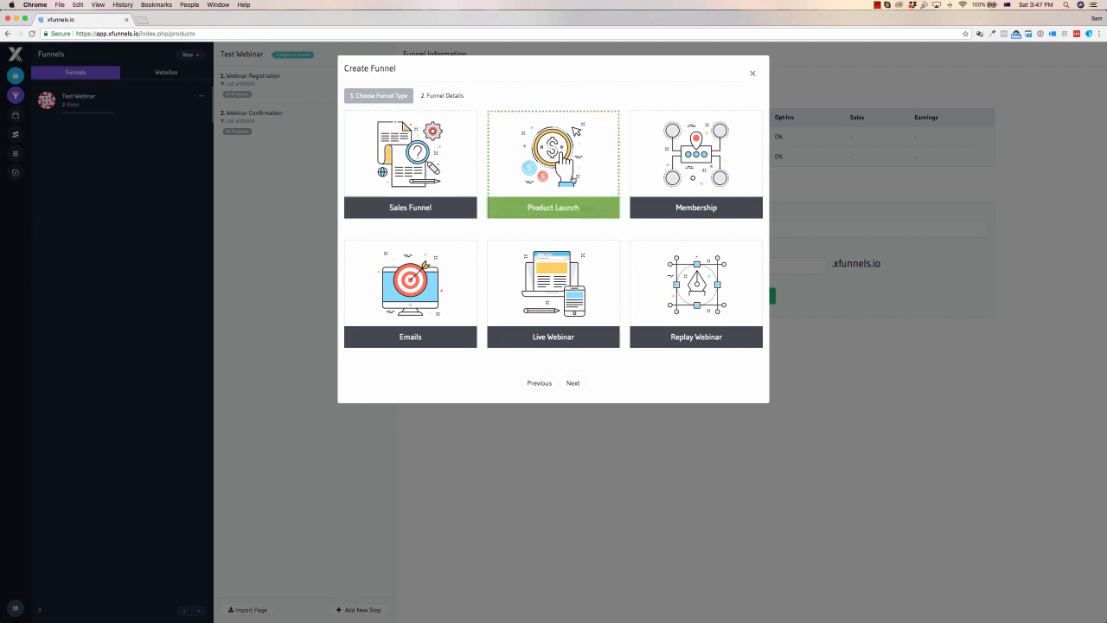
{"action": "left_click", "coordinate": [572, 384]}
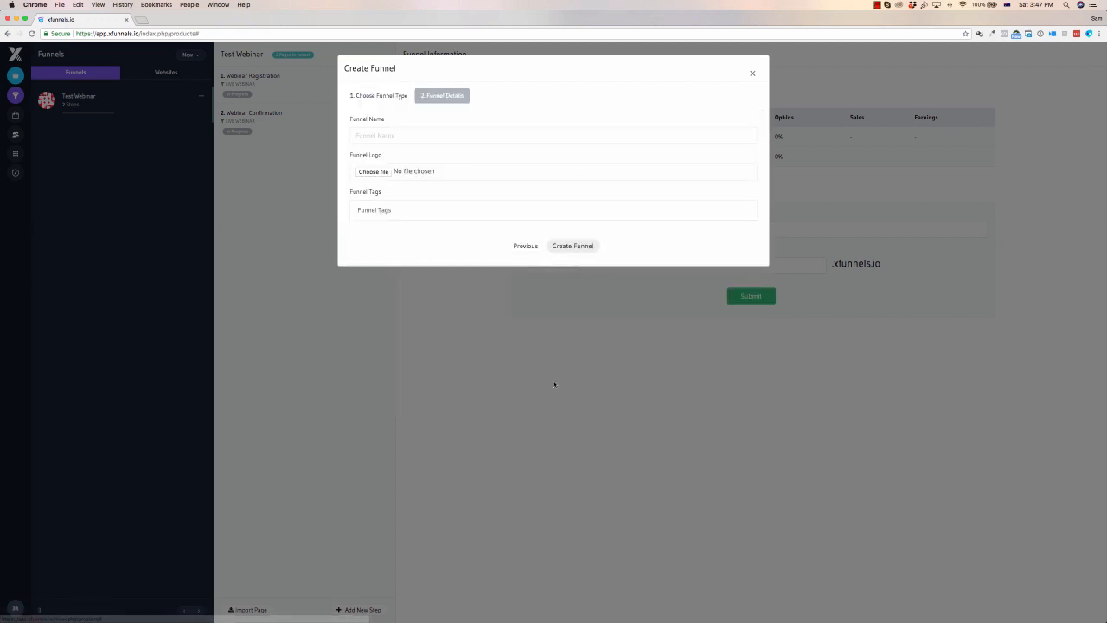
Step: Name the funnel Demo Product Launch, add SMP-B.jpg cropped toward the left end as its logo, and create the funnel
{"action": "left_click", "coordinate": [412, 137]}
{"action": "type", "text": "Demo P"}
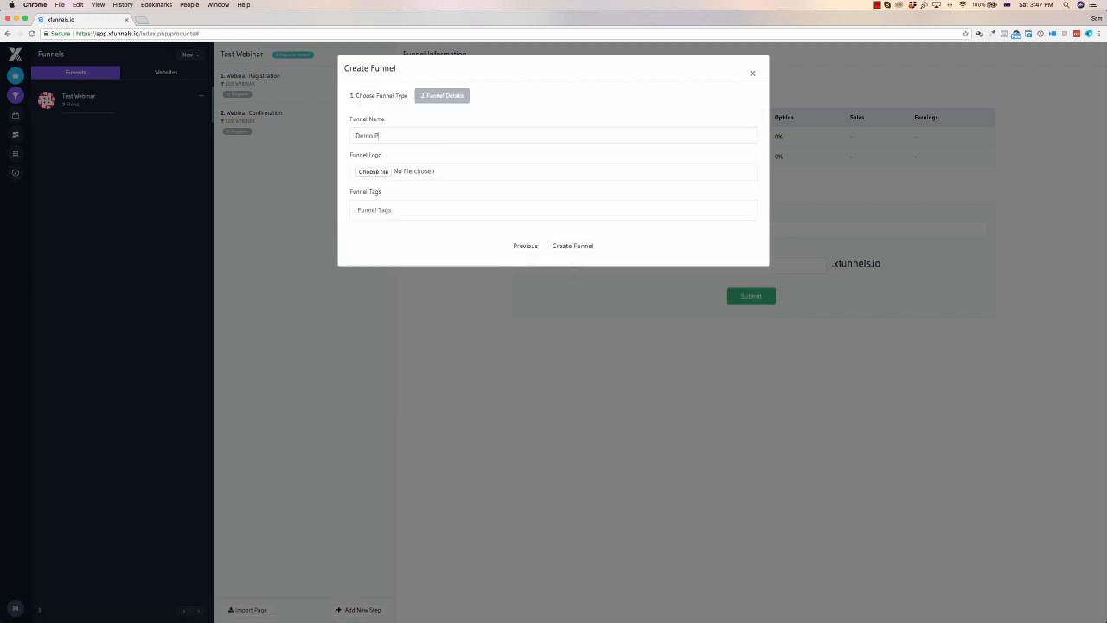
{"action": "type", "text": "roduct Launch"}
{"action": "left_click", "coordinate": [389, 171]}
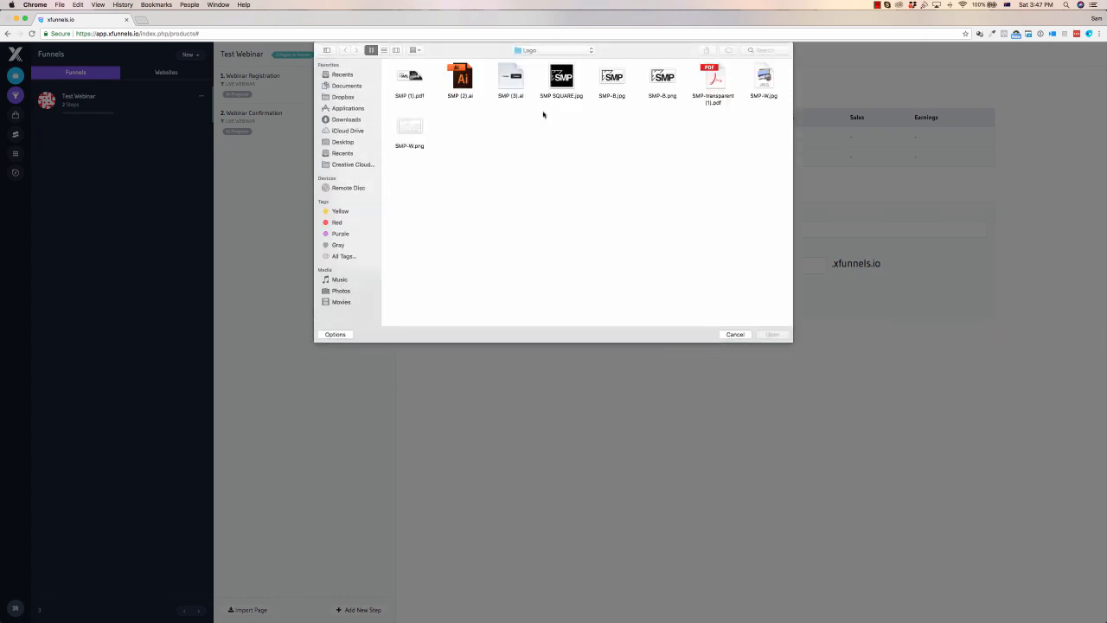
{"action": "double_click", "coordinate": [609, 80]}
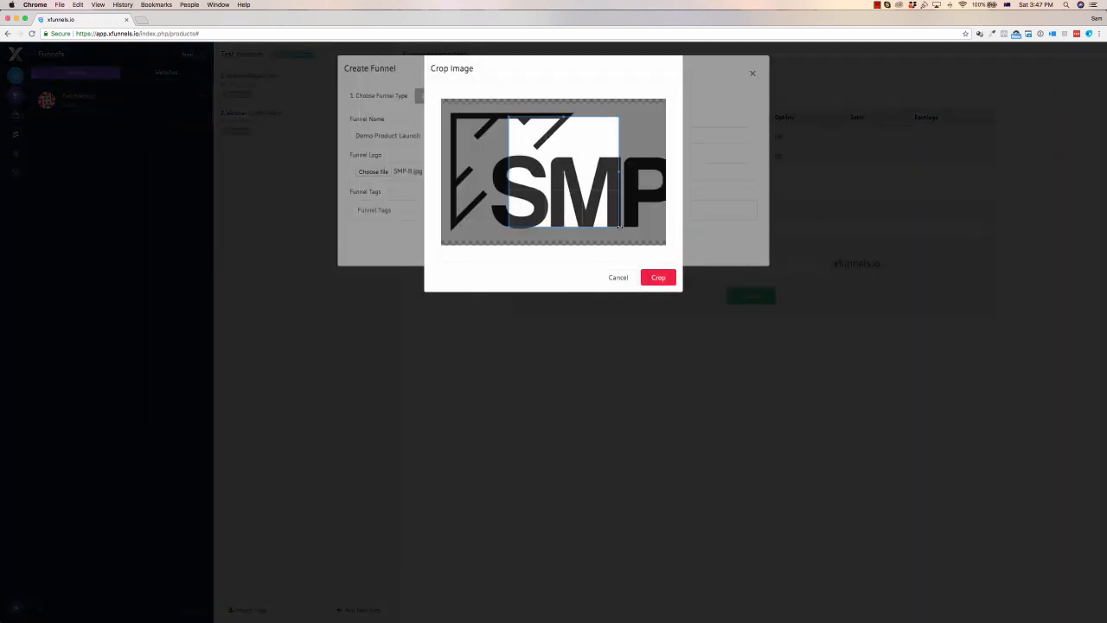
{"action": "left_click_drag", "start_coordinate": [600, 205], "coordinate": [539, 202]}
{"action": "left_click", "coordinate": [662, 279]}
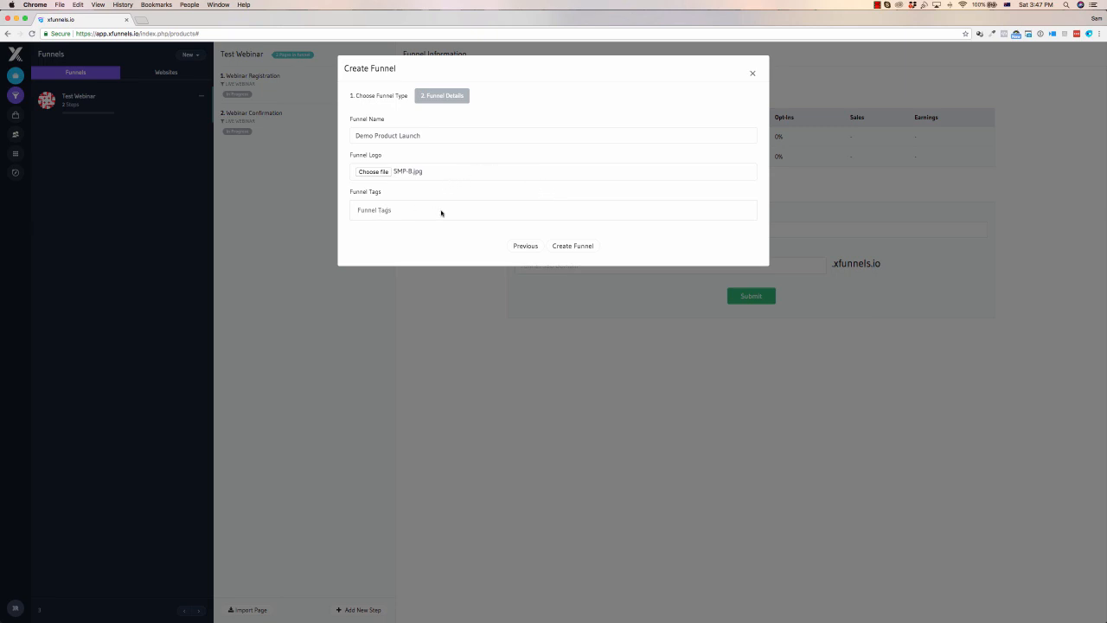
{"action": "left_click", "coordinate": [579, 249]}
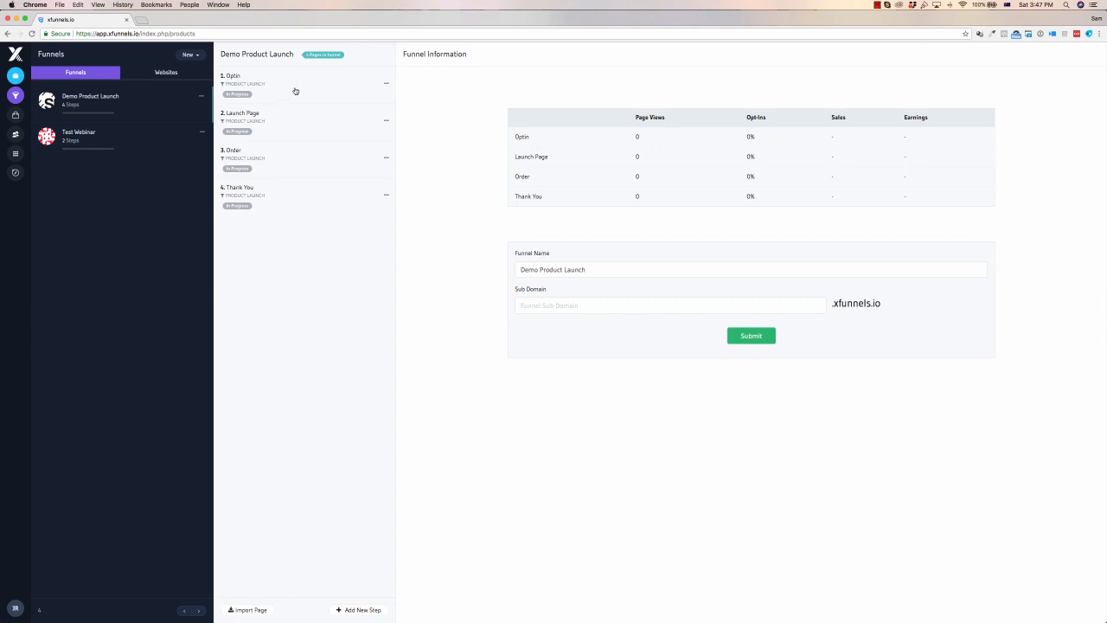
Step: Assign the Agency template from the Optin category as Variant A of the funnel's Optin step
{"action": "left_click", "coordinate": [388, 86]}
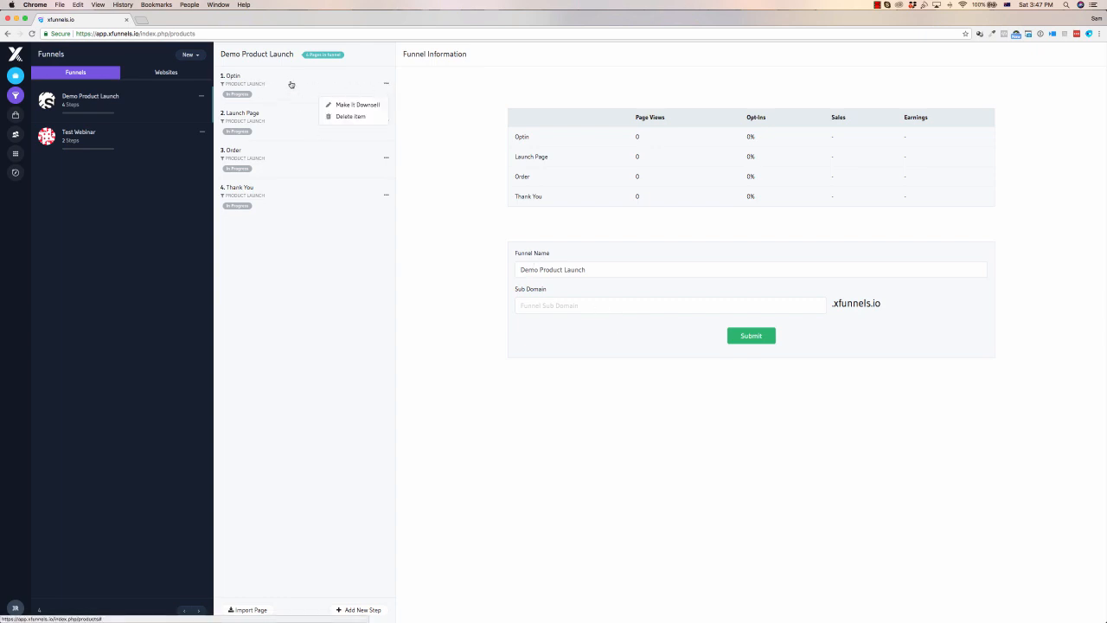
{"action": "left_click", "coordinate": [251, 90]}
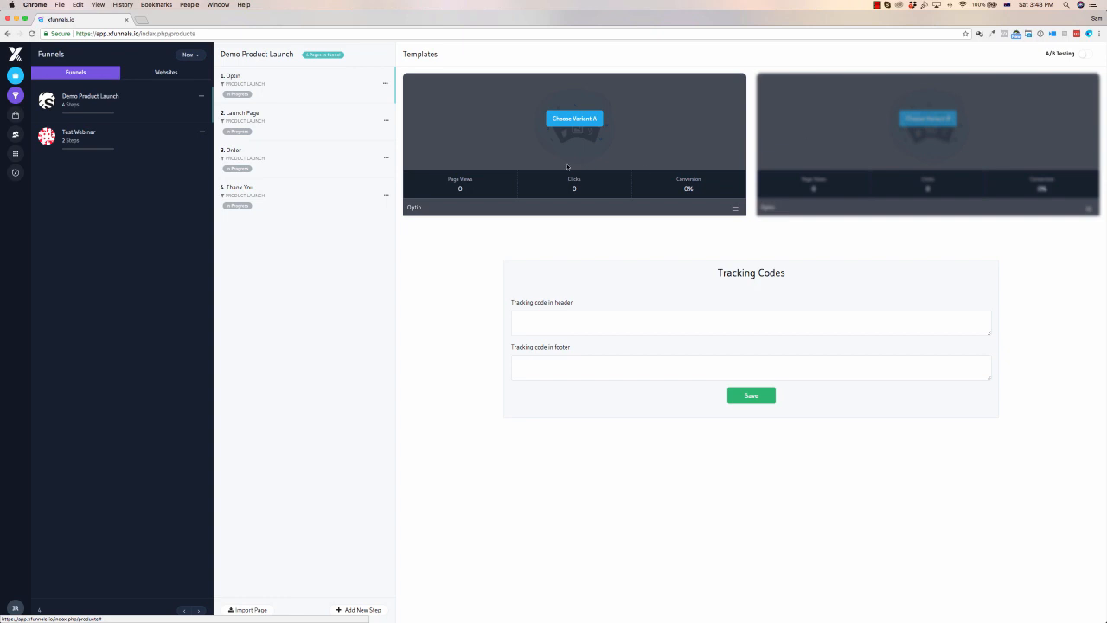
{"action": "left_click", "coordinate": [577, 120]}
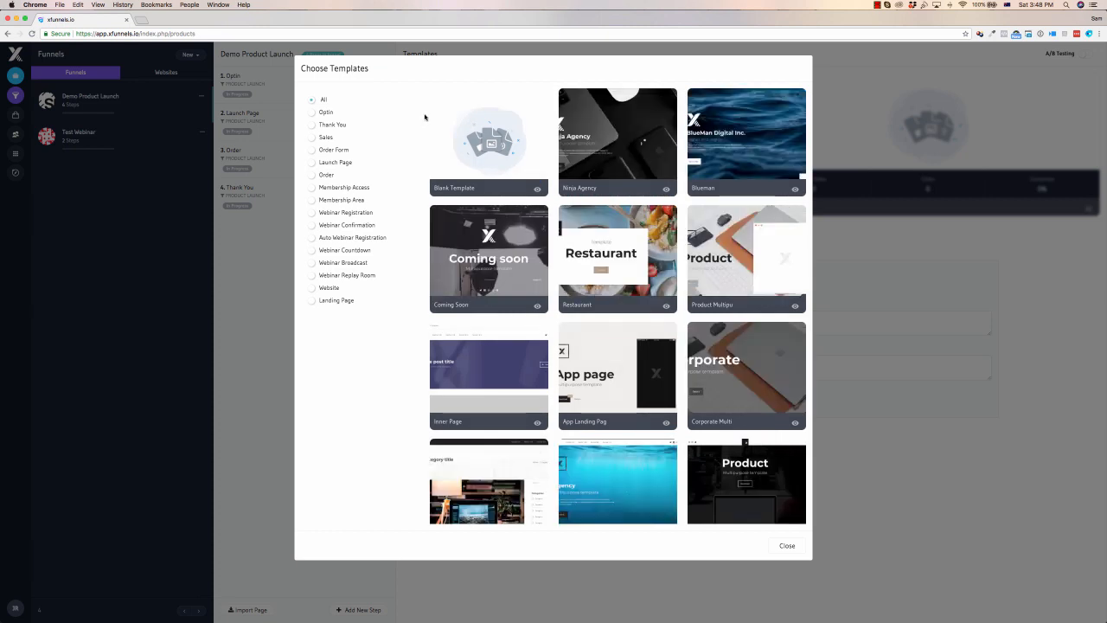
{"action": "left_click", "coordinate": [313, 114]}
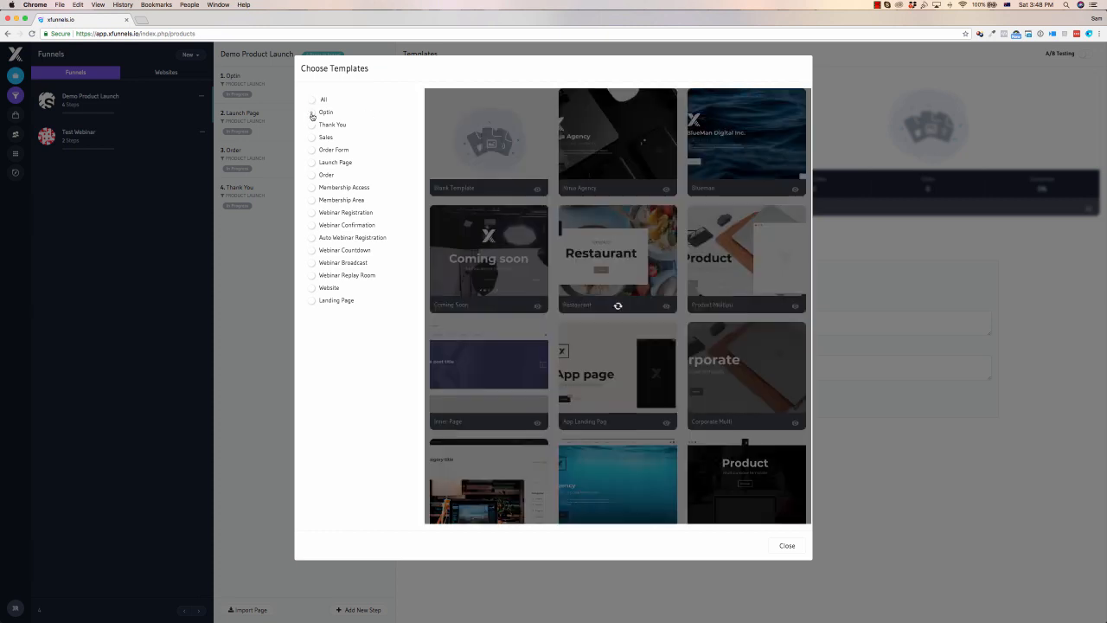
{"action": "mouse_move", "coordinate": [604, 155]}
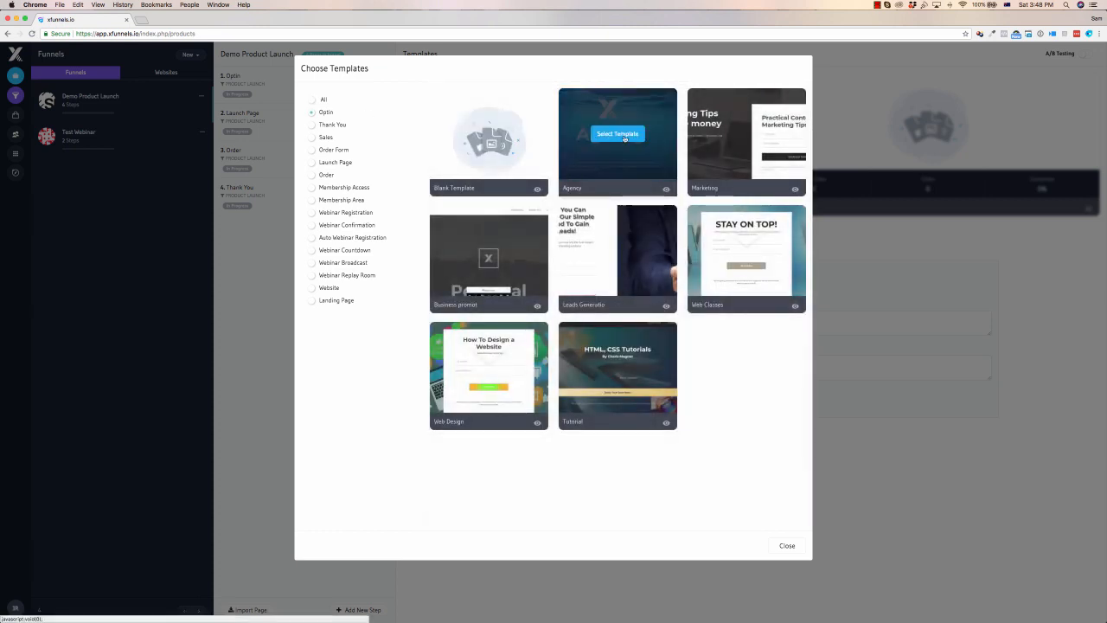
{"action": "mouse_move", "coordinate": [713, 170]}
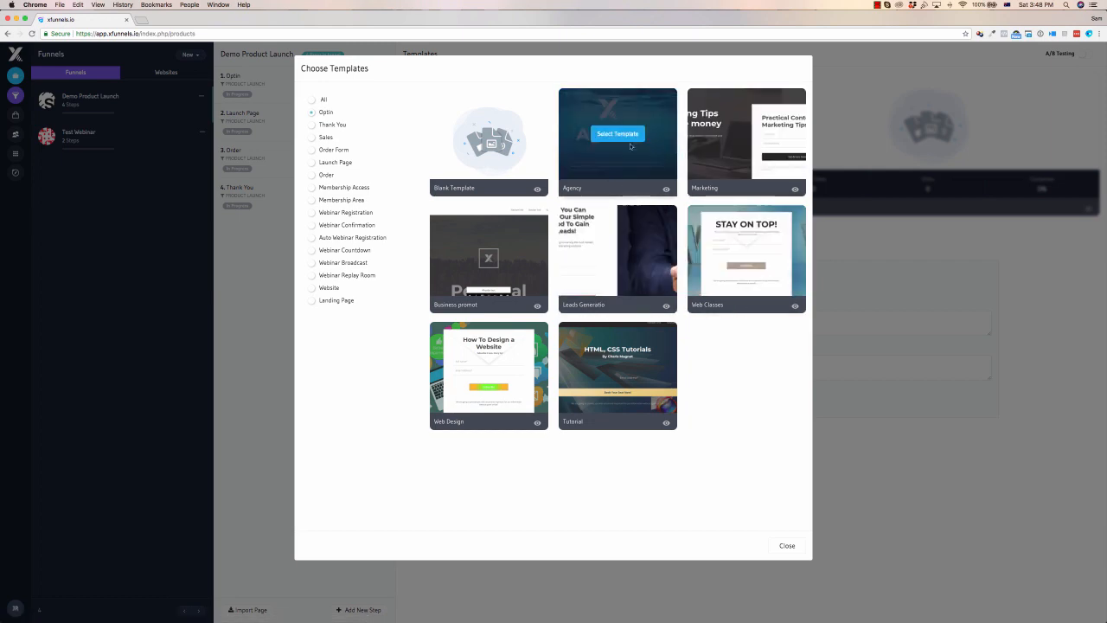
{"action": "left_click", "coordinate": [624, 134]}
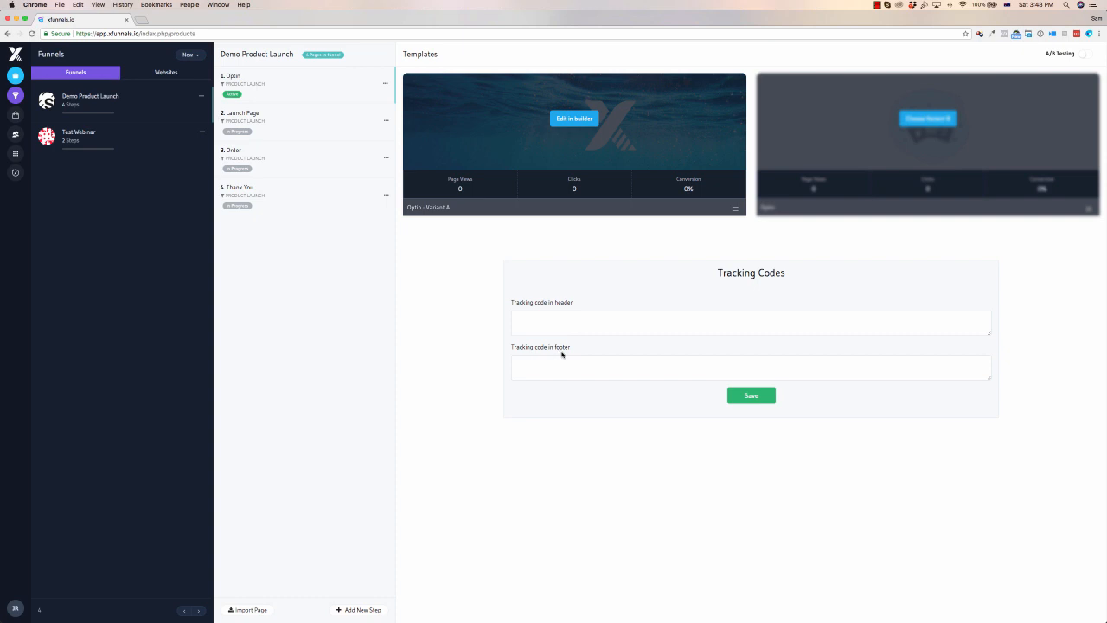
Step: View the form for importing an external web page into the funnel and close it unchanged
{"action": "left_click", "coordinate": [250, 611]}
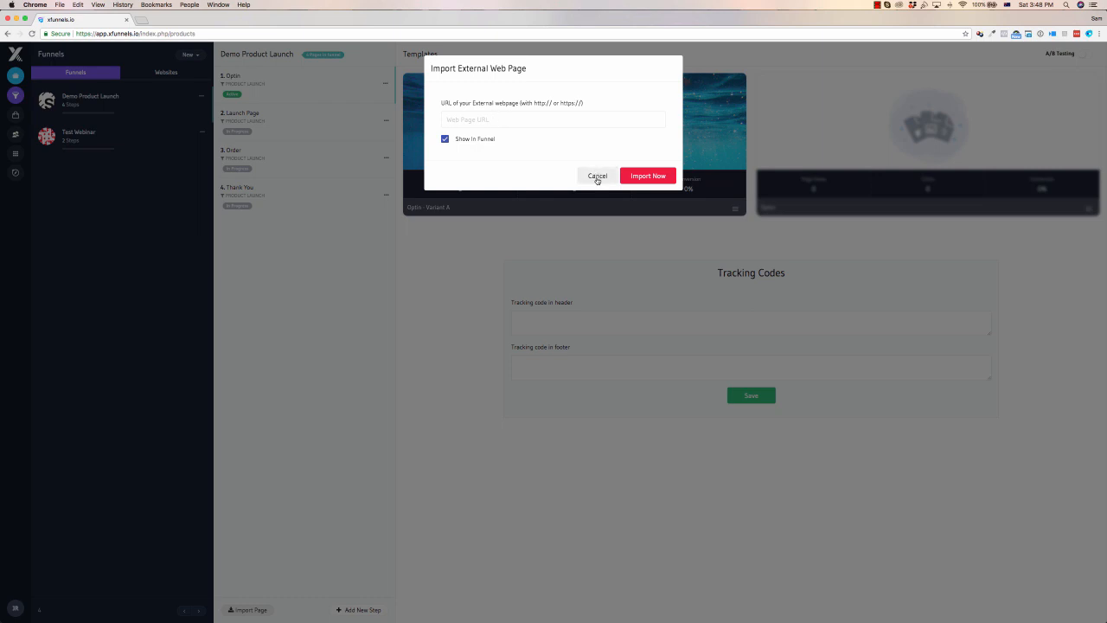
{"action": "left_click", "coordinate": [597, 177]}
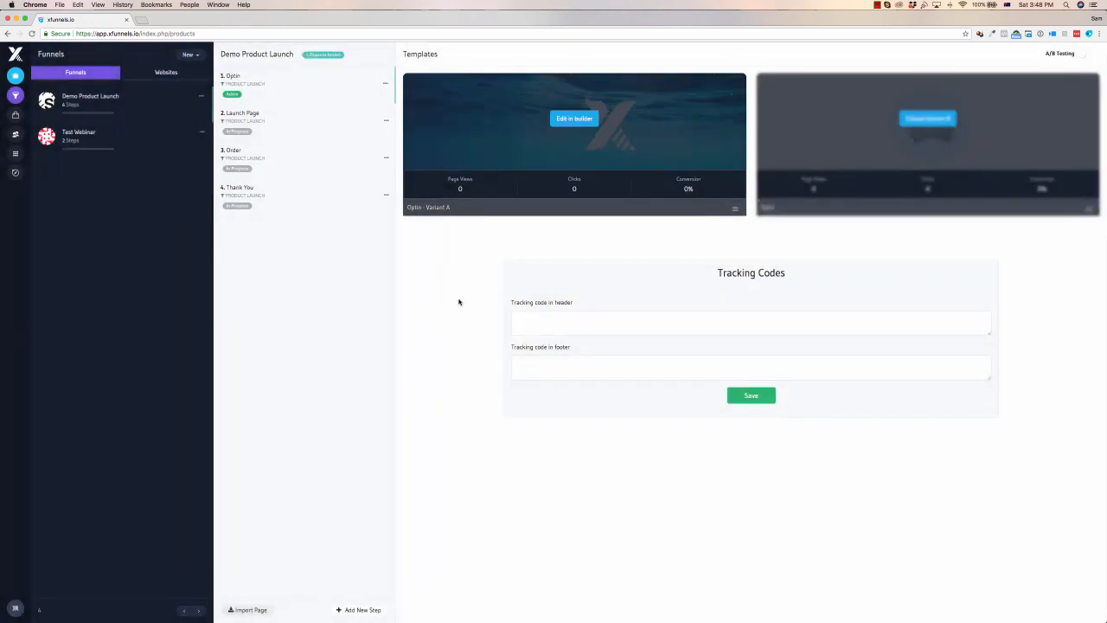
Step: Open the Optin page's Variant A in the builder and look over the Agency template's sections
{"action": "left_click", "coordinate": [574, 119]}
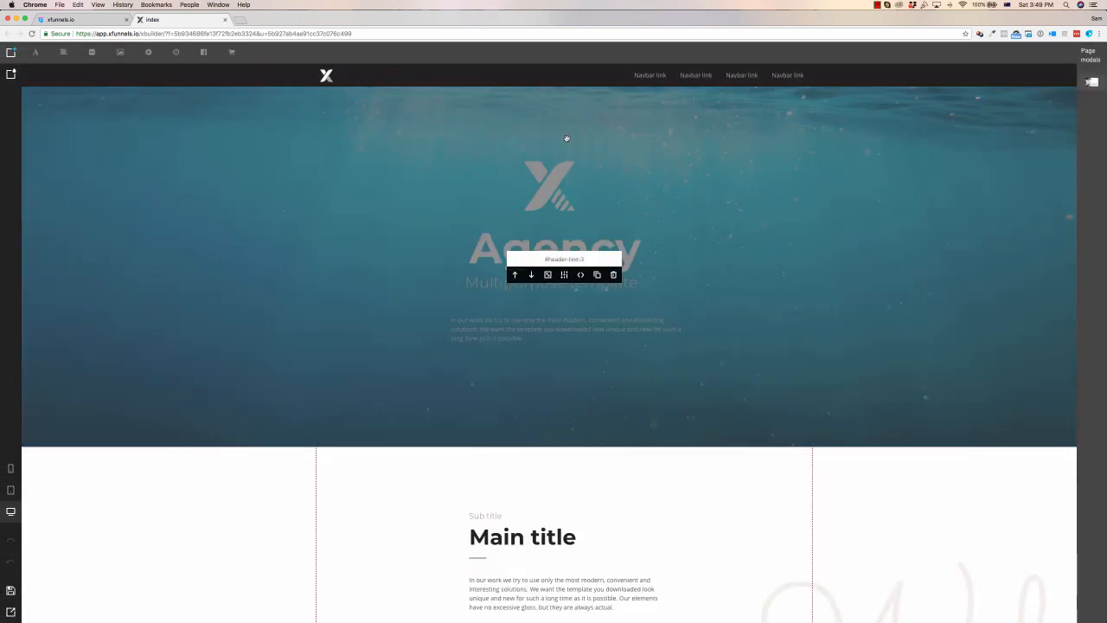
{"action": "scroll", "coordinate": [709, 223], "scroll_direction": "down", "scroll_amount": 3}
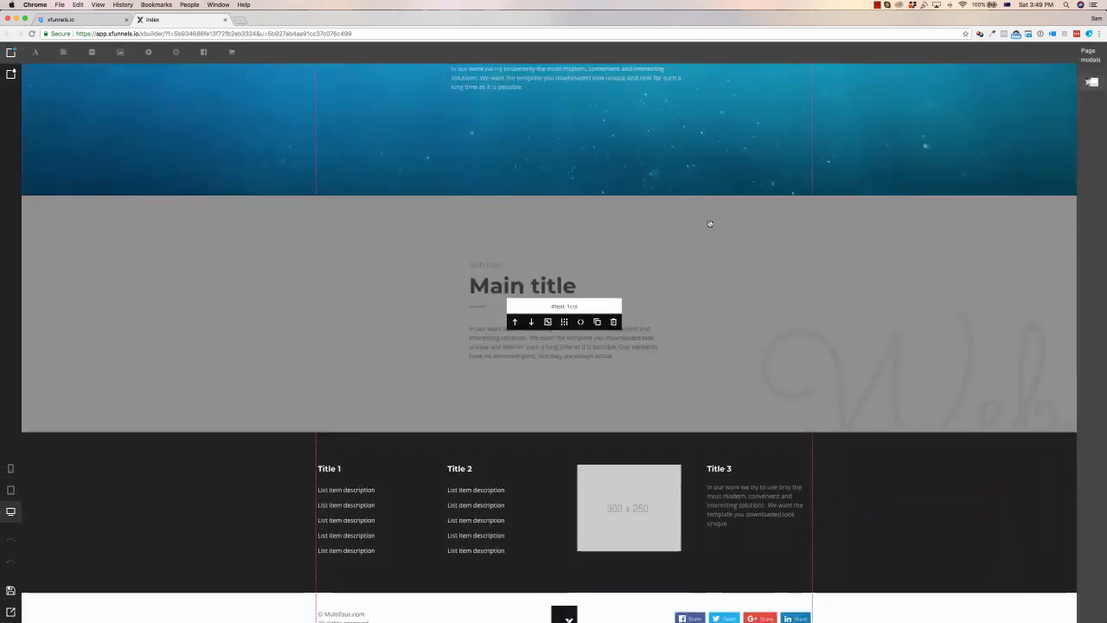
{"action": "scroll", "coordinate": [709, 224], "scroll_direction": "up", "scroll_amount": 1}
{"action": "scroll", "coordinate": [580, 226], "scroll_direction": "up", "scroll_amount": 1}
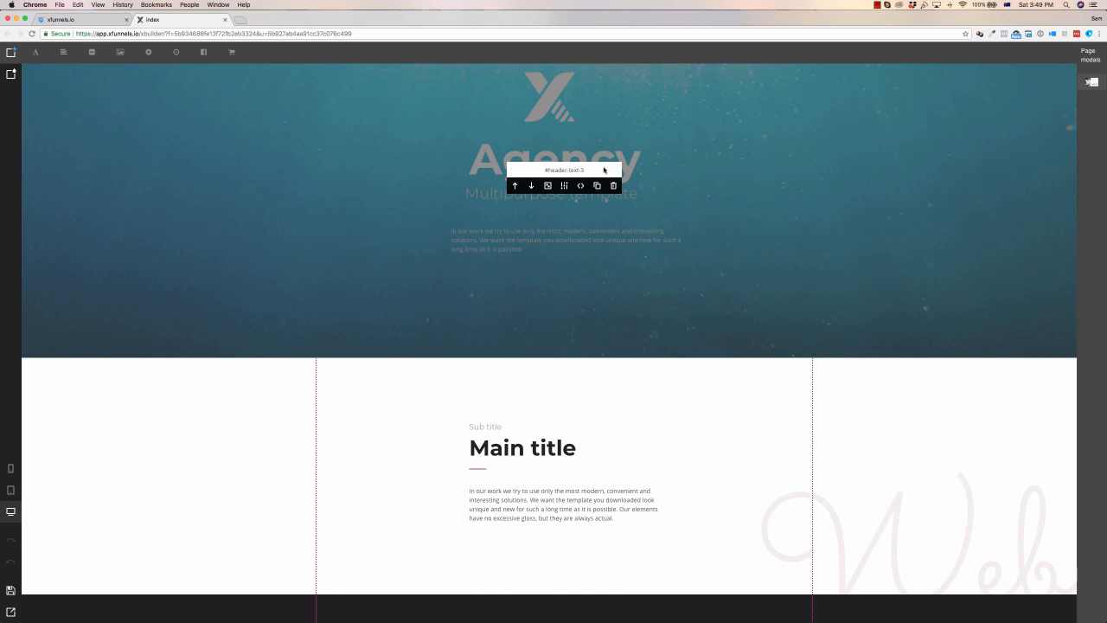
{"action": "scroll", "coordinate": [641, 183], "scroll_direction": "up", "scroll_amount": 1}
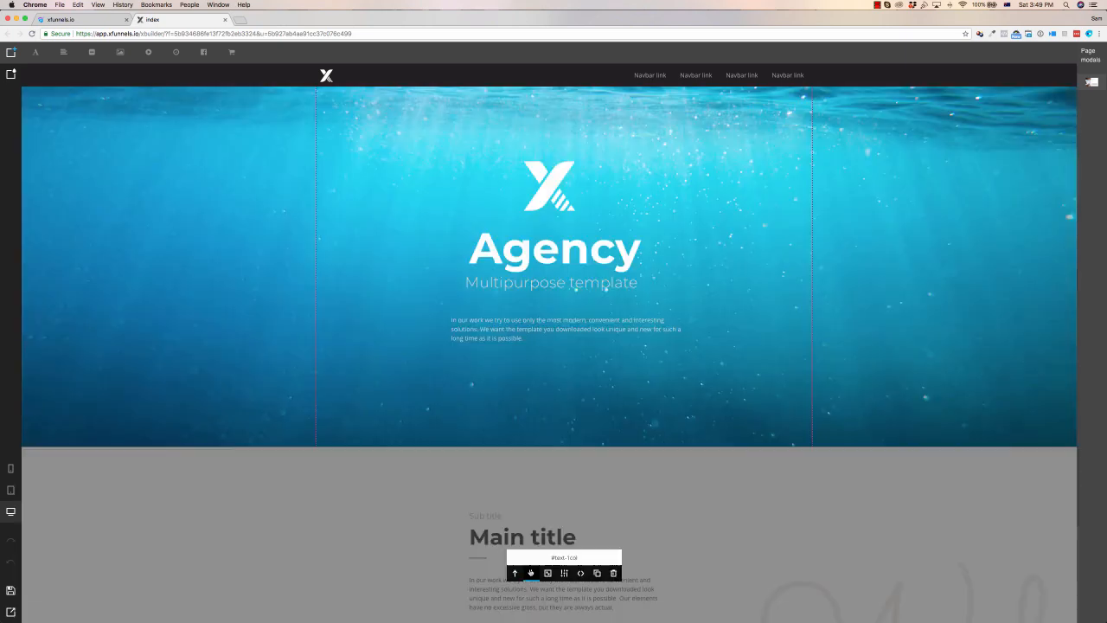
Step: Add two title text elements above the small logo in the page's navigation bar
{"action": "left_click_drag", "start_coordinate": [531, 573], "coordinate": [523, 340]}
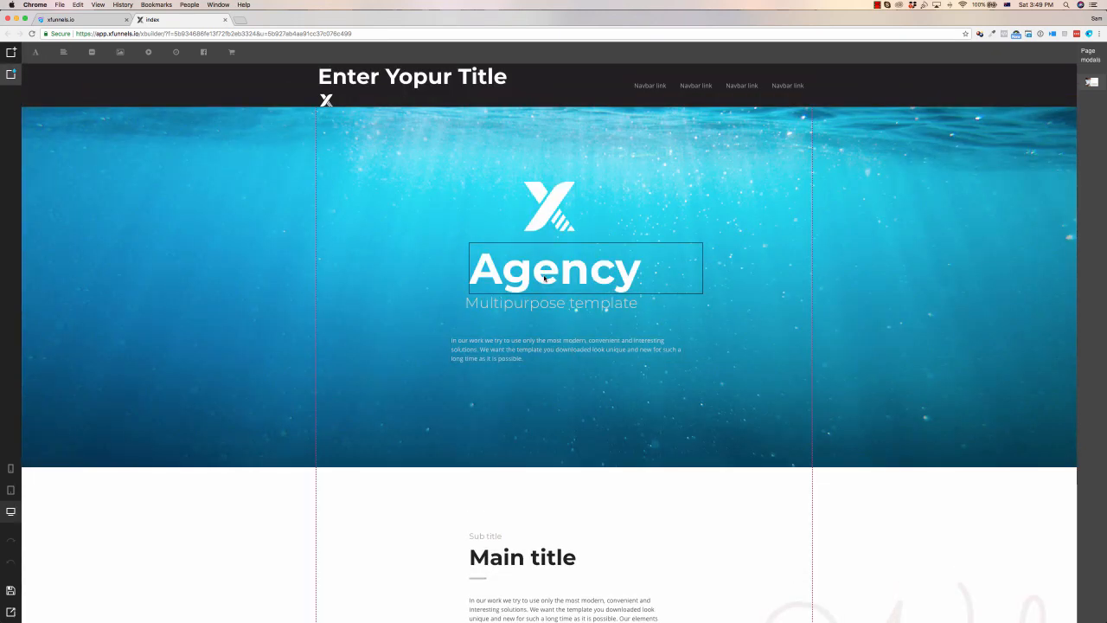
{"action": "left_click", "coordinate": [37, 55]}
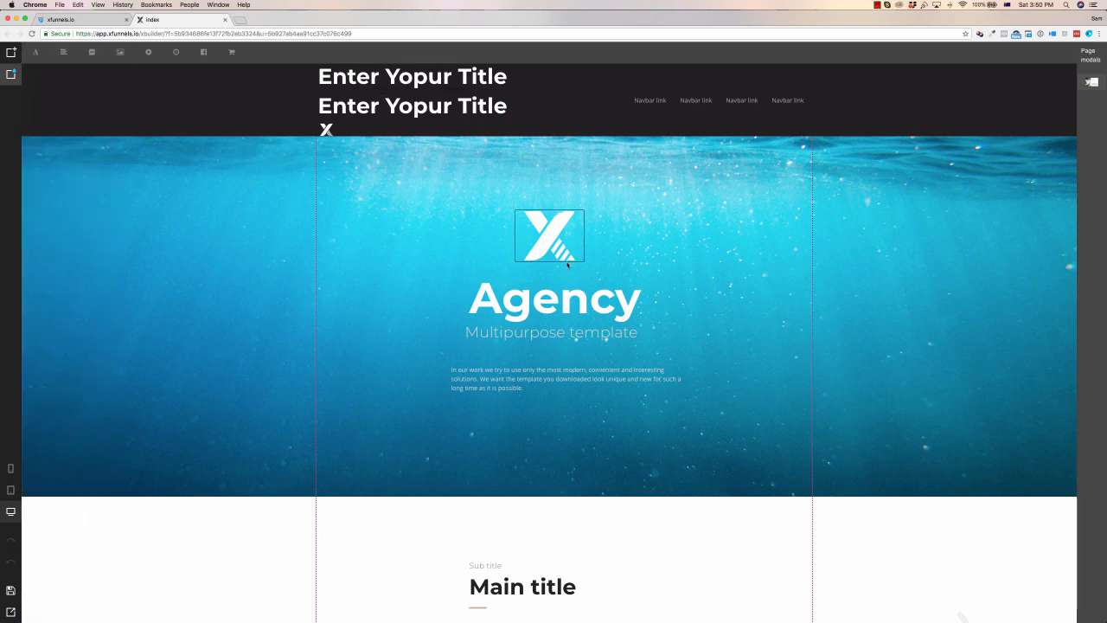
Step: Shift the hero logo and the Multipurpose template subtitle slightly right and down, and add a title element above the hero logo
{"action": "mouse_move", "coordinate": [550, 247]}
{"action": "left_mouse_down"}
{"action": "mouse_move", "coordinate": [606, 247]}
{"action": "mouse_move", "coordinate": [561, 254]}
{"action": "left_mouse_up"}
{"action": "mouse_move", "coordinate": [577, 297]}
{"action": "left_mouse_down"}
{"action": "mouse_move", "coordinate": [538, 301]}
{"action": "mouse_move", "coordinate": [575, 299]}
{"action": "left_mouse_up"}
{"action": "mouse_move", "coordinate": [560, 335]}
{"action": "left_mouse_down"}
{"action": "mouse_move", "coordinate": [578, 341]}
{"action": "mouse_move", "coordinate": [568, 343]}
{"action": "left_mouse_up"}
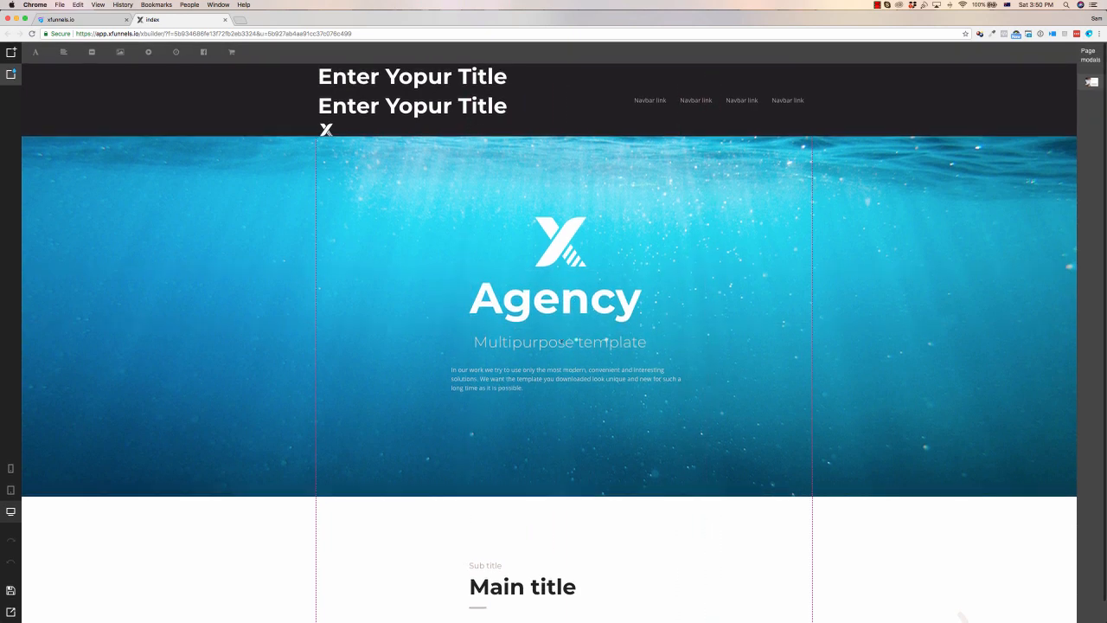
{"action": "left_click_drag", "start_coordinate": [509, 341], "coordinate": [489, 342]}
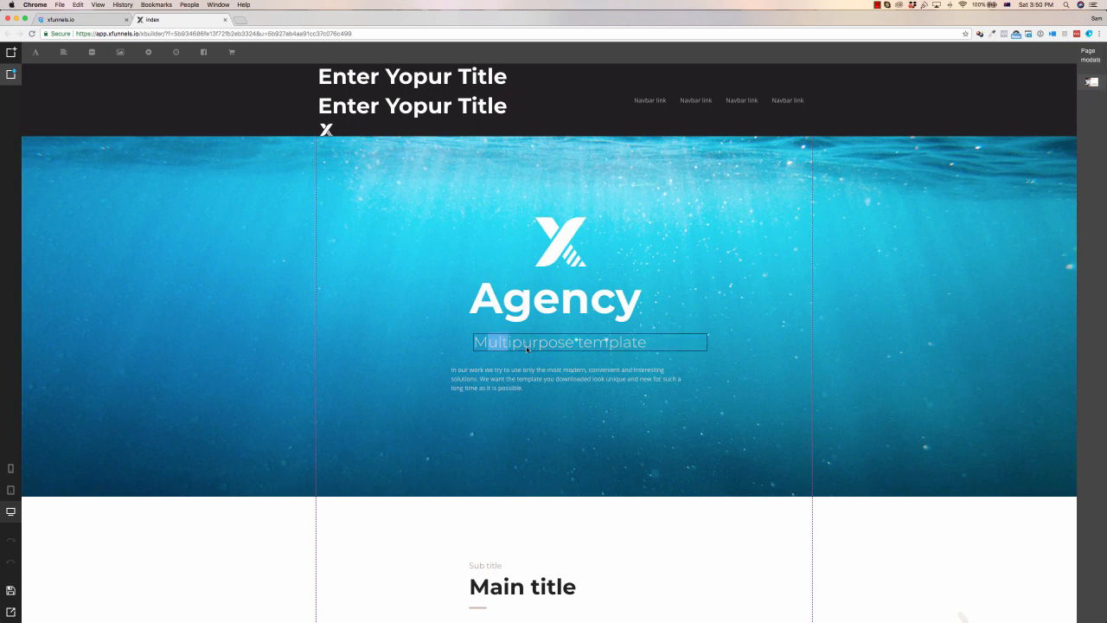
{"action": "left_click", "coordinate": [36, 54]}
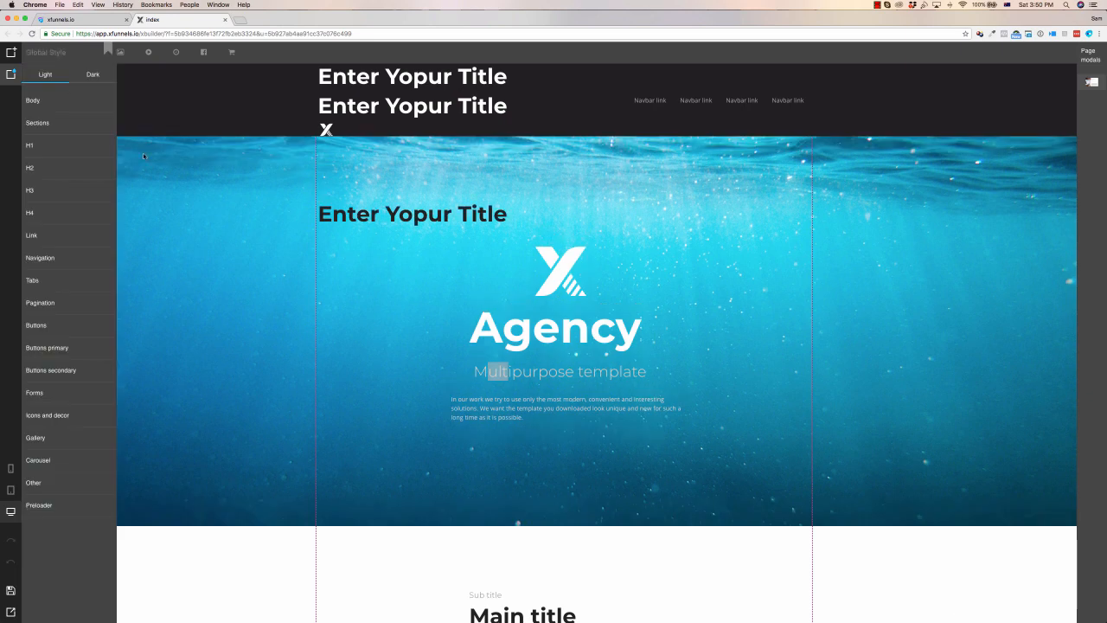
Step: Replace the Multipurpose template subtitle in the hero section with DEMO CONTENT HERE
{"action": "left_click", "coordinate": [531, 375]}
{"action": "left_click", "coordinate": [550, 375]}
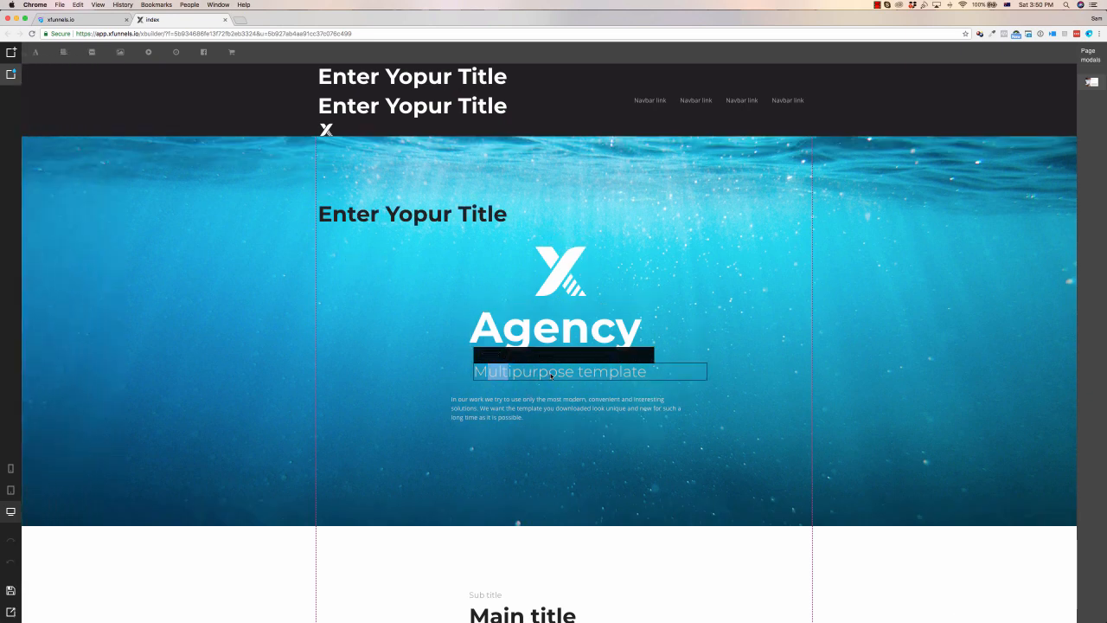
{"action": "triple_click", "coordinate": [508, 370]}
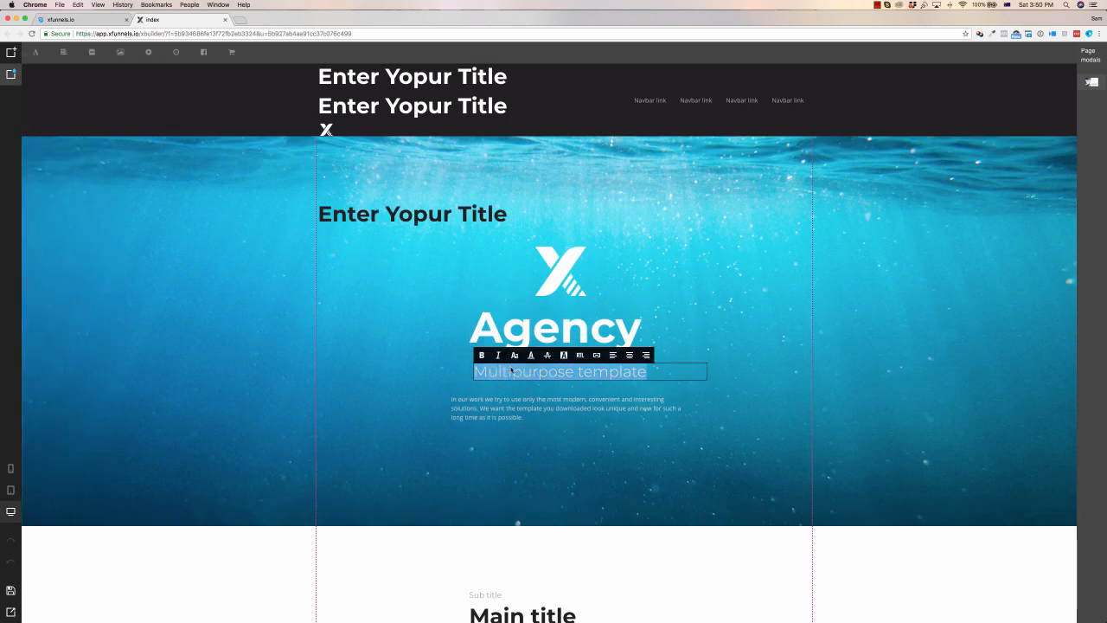
{"action": "key", "text": "BackSpace"}
{"action": "type", "text": "DEMO C"}
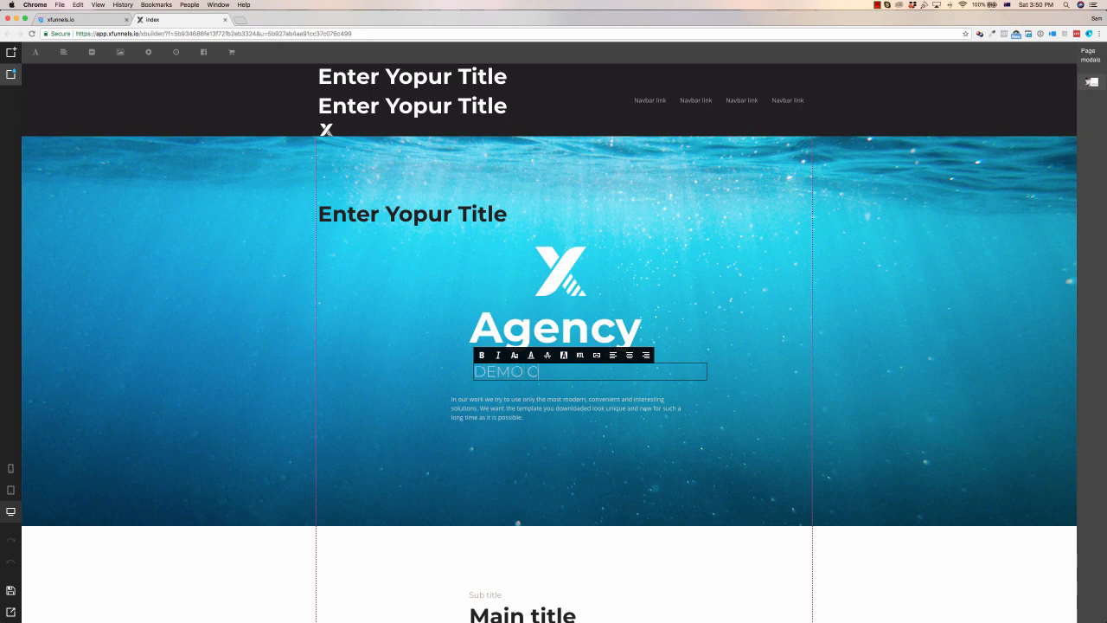
{"action": "type", "text": "ONTENT HERE"}
{"action": "key", "text": "super+a"}
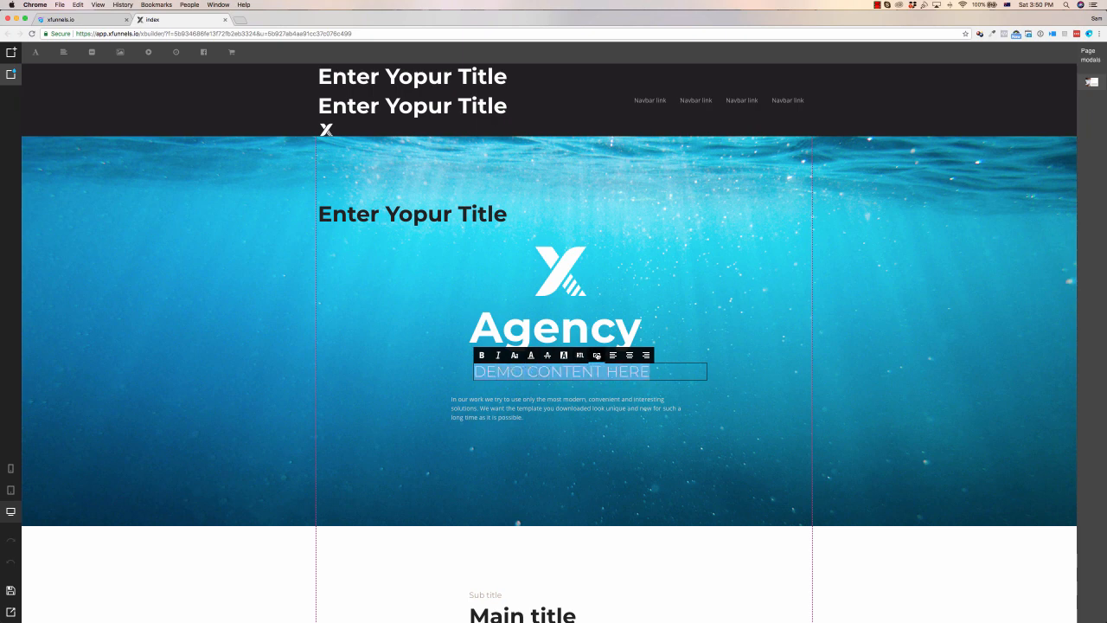
Step: Replace the hero section's white logo image with the dark logo-1.png from the General image gallery
{"action": "left_click", "coordinate": [548, 279]}
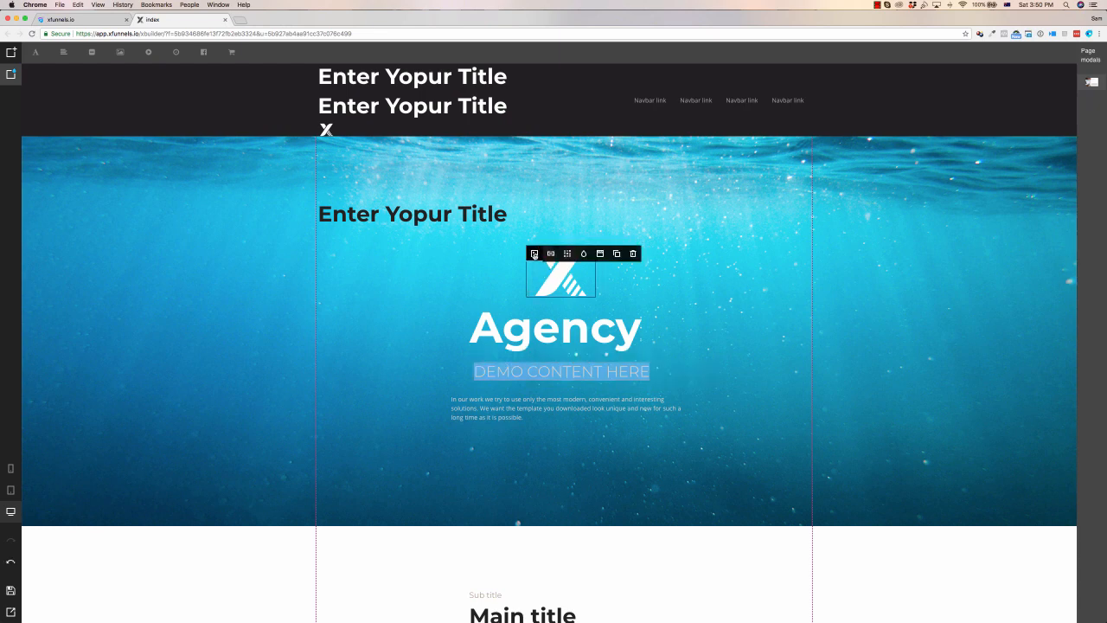
{"action": "left_click", "coordinate": [534, 253]}
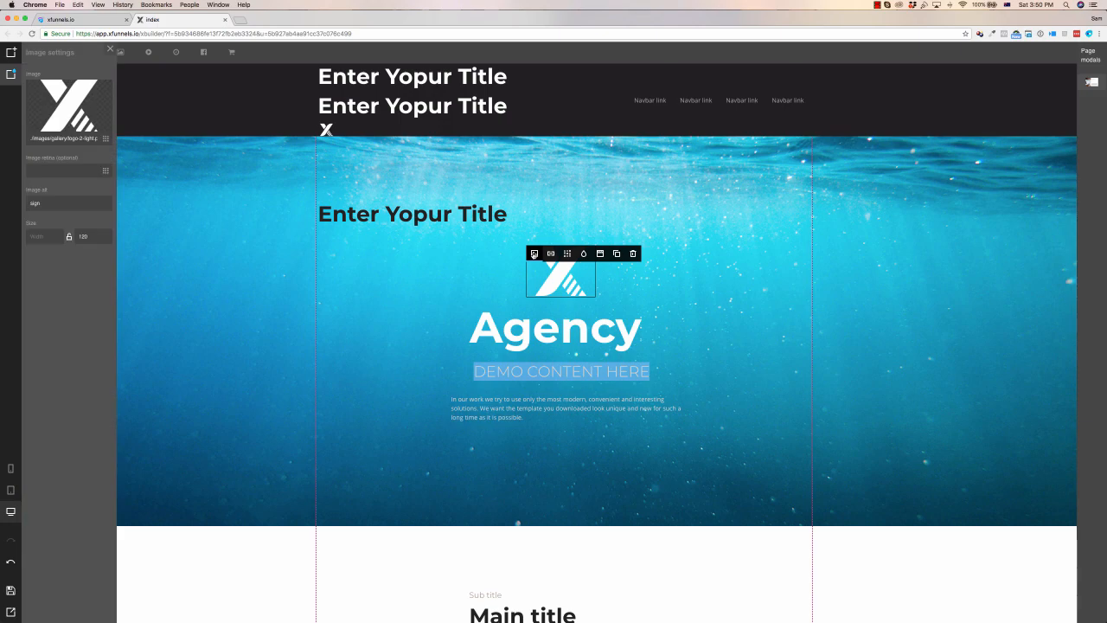
{"action": "left_click", "coordinate": [71, 107]}
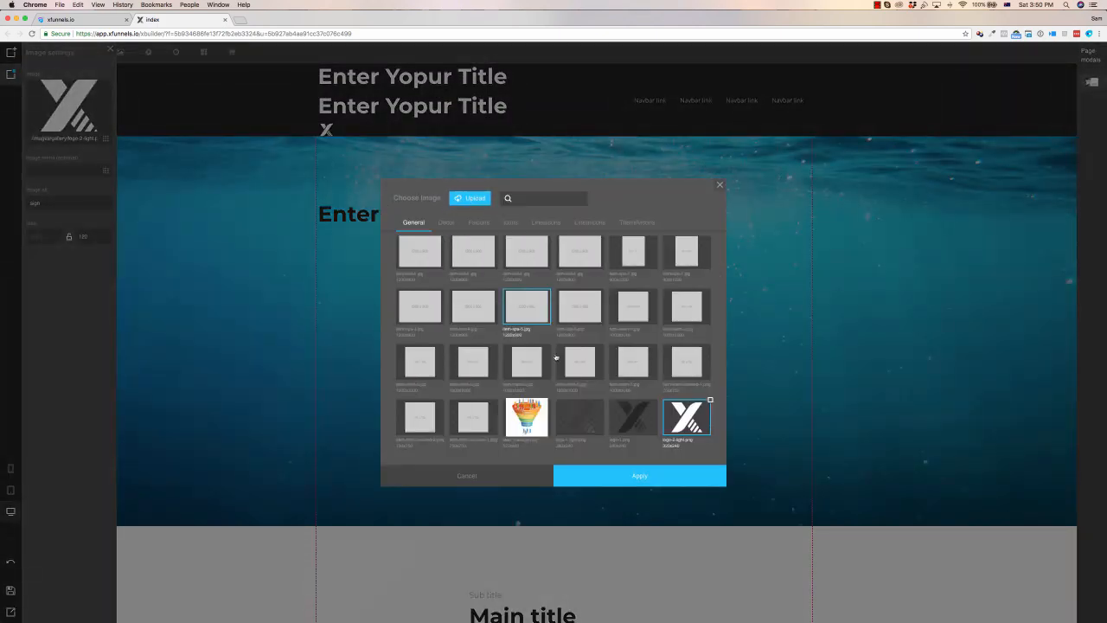
{"action": "left_click", "coordinate": [632, 416]}
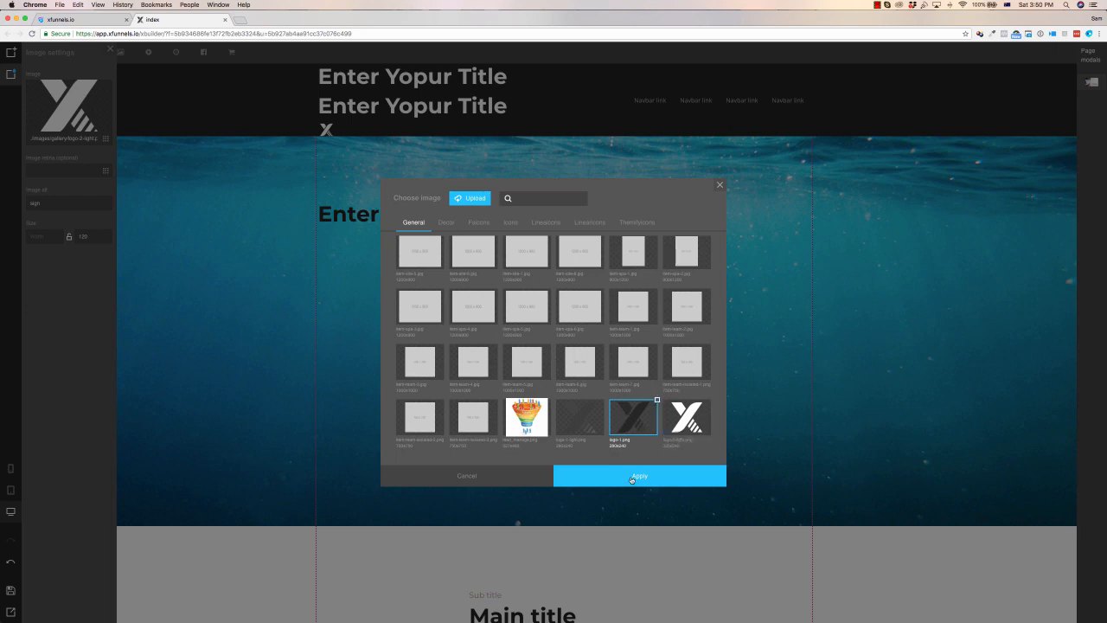
{"action": "left_click", "coordinate": [639, 475]}
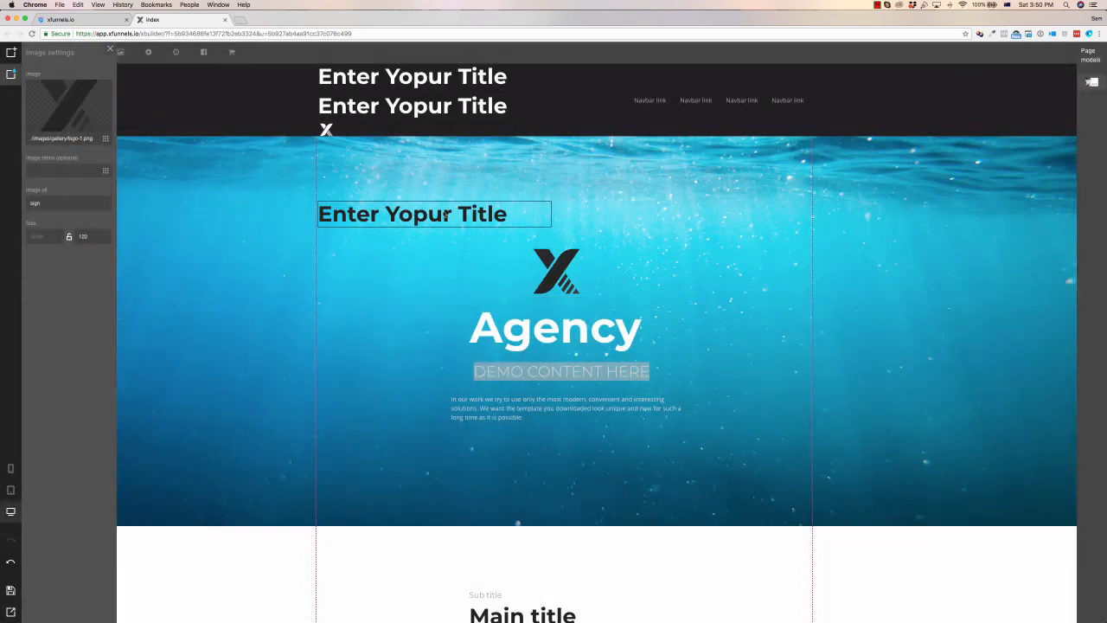
Step: Delete the title text element above the dark logo in the hero section
{"action": "left_click_drag", "start_coordinate": [441, 214], "coordinate": [442, 169]}
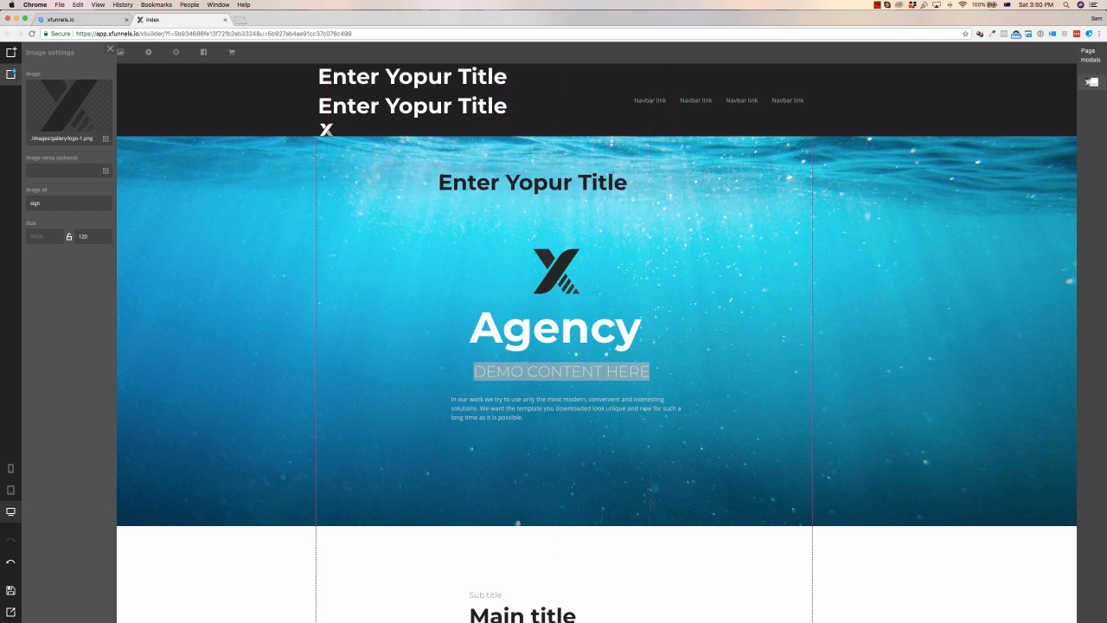
{"action": "left_click", "coordinate": [110, 49]}
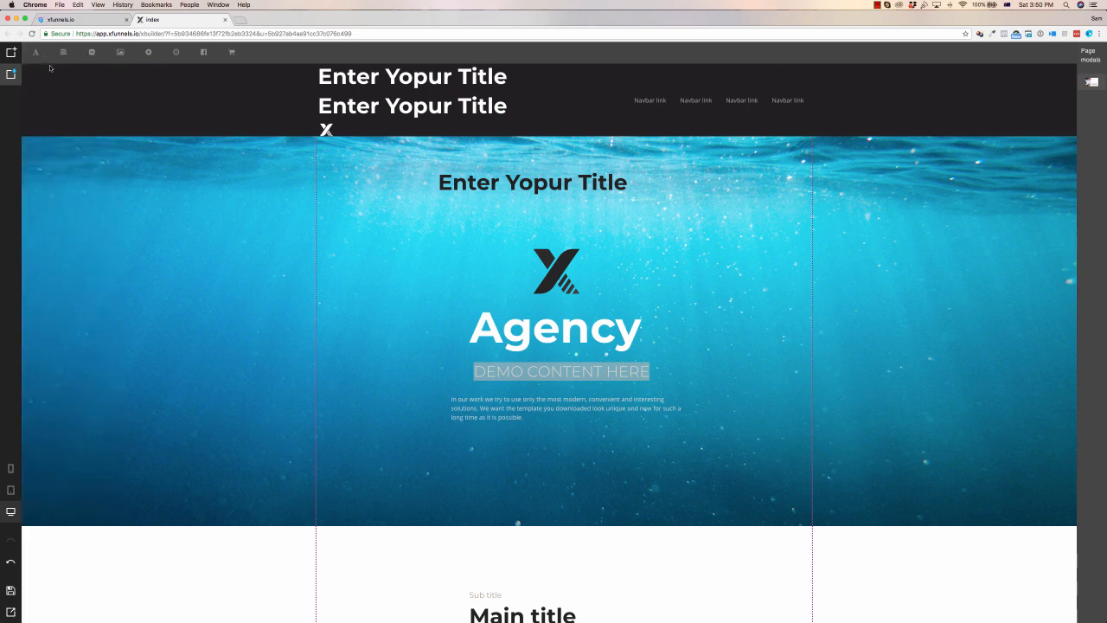
{"action": "double_click", "coordinate": [472, 188]}
{"action": "left_click", "coordinate": [483, 178]}
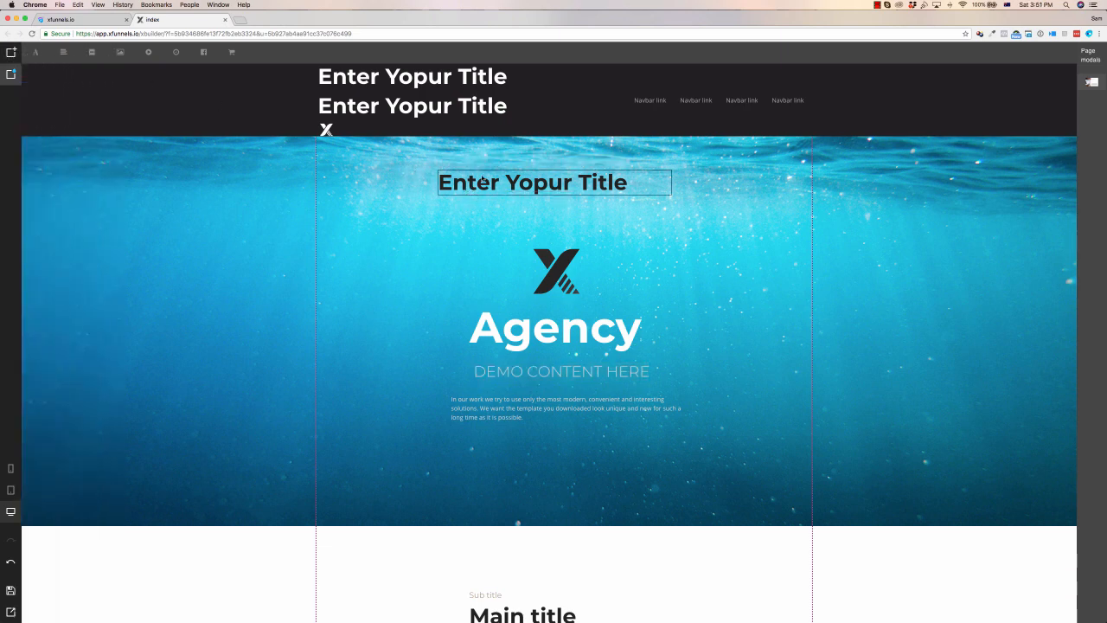
{"action": "left_click", "coordinate": [484, 179]}
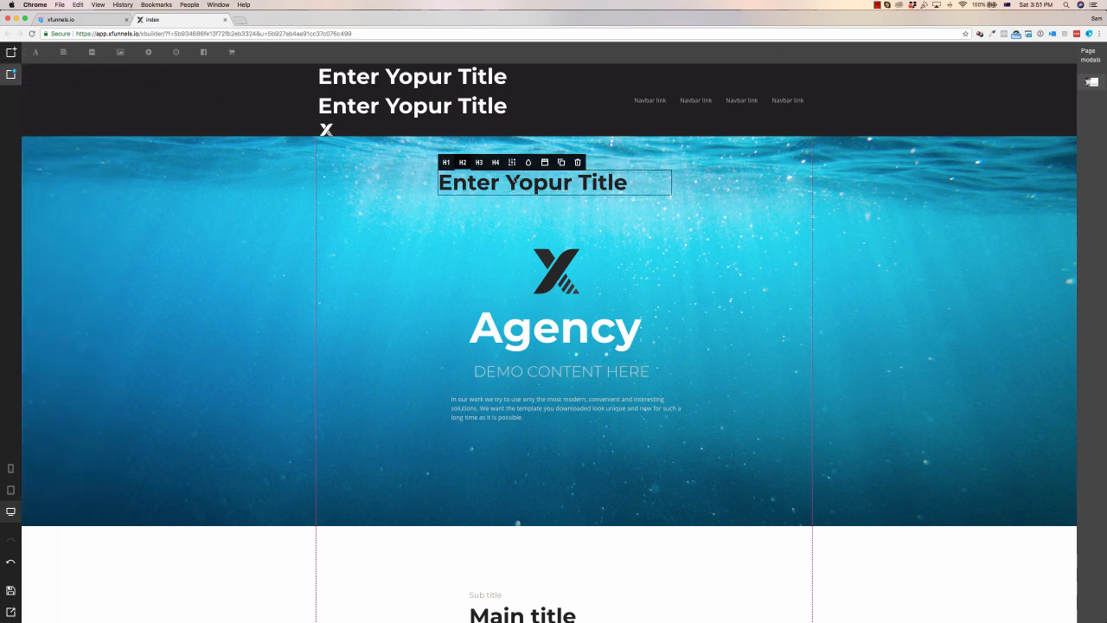
{"action": "left_click", "coordinate": [578, 163]}
{"action": "left_click", "coordinate": [592, 353]}
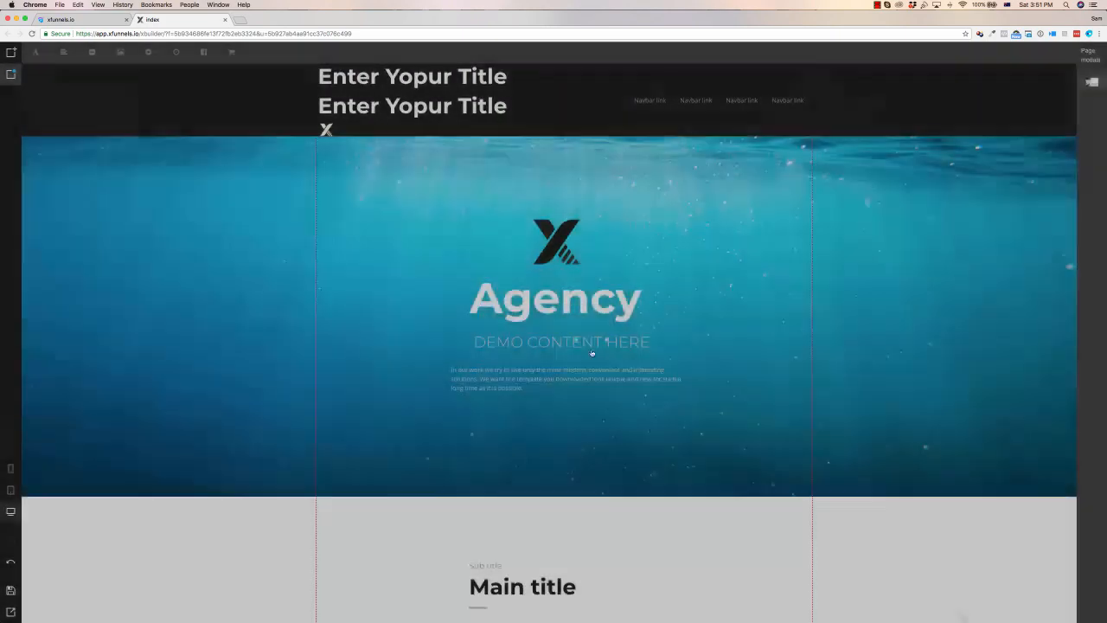
Step: Delete the lower of the two title elements in the page's navigation bar
{"action": "left_click", "coordinate": [351, 102]}
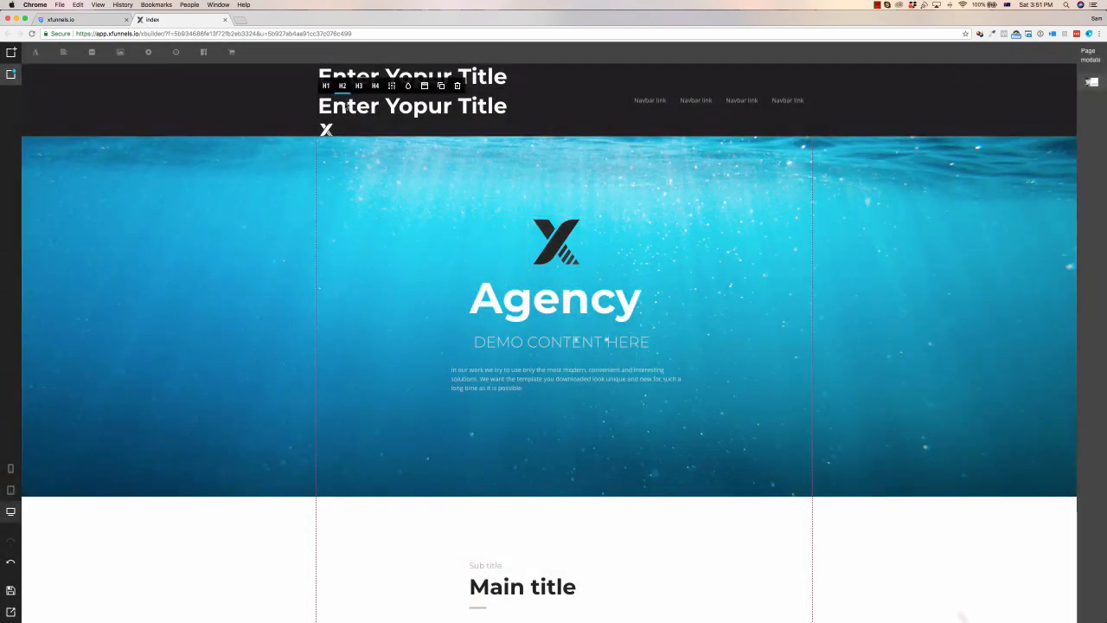
{"action": "left_click", "coordinate": [458, 86]}
{"action": "left_click", "coordinate": [603, 354]}
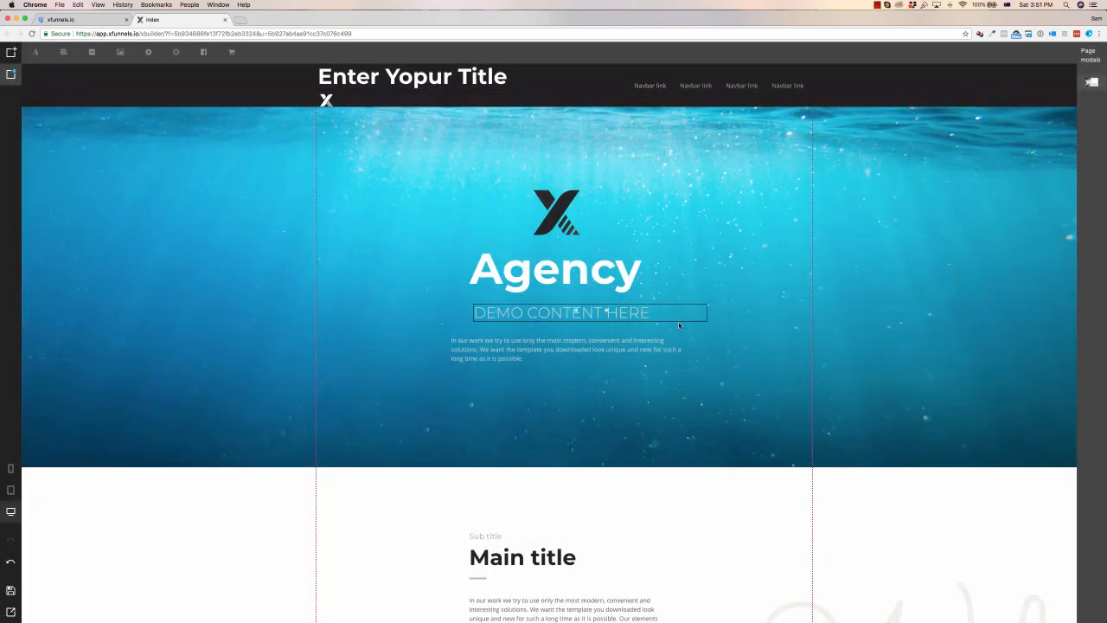
Step: Examine the light Global Style settings for Forms and for Icons and decor, along with the list of section categories
{"action": "scroll", "coordinate": [678, 322], "scroll_direction": "down", "scroll_amount": 5}
{"action": "scroll", "coordinate": [597, 322], "scroll_direction": "down", "scroll_amount": 1}
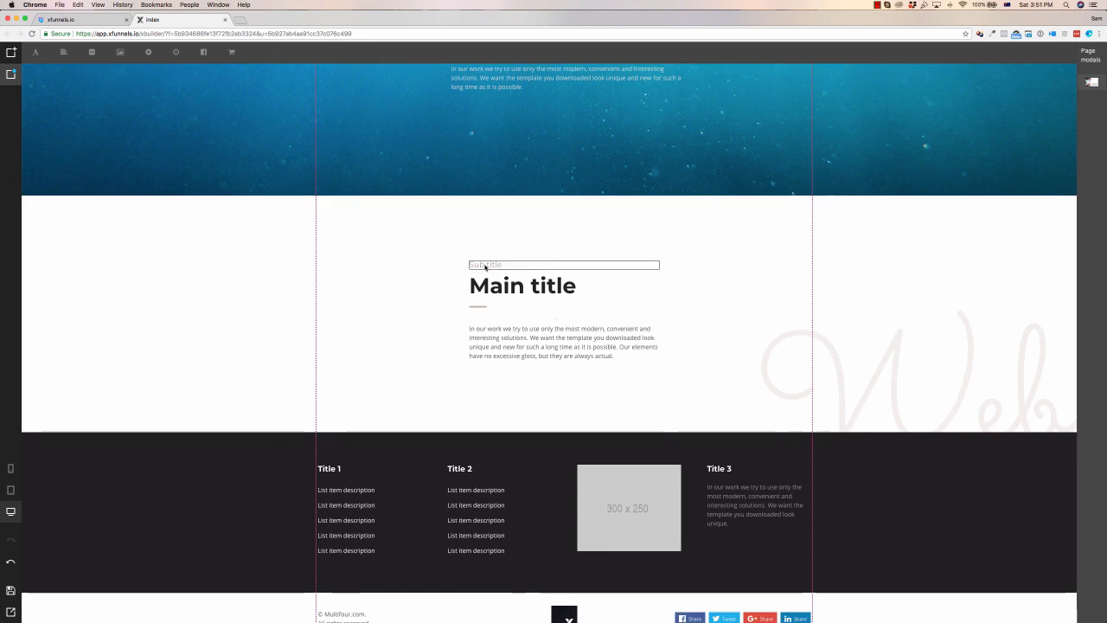
{"action": "scroll", "coordinate": [522, 314], "scroll_direction": "down", "scroll_amount": 2}
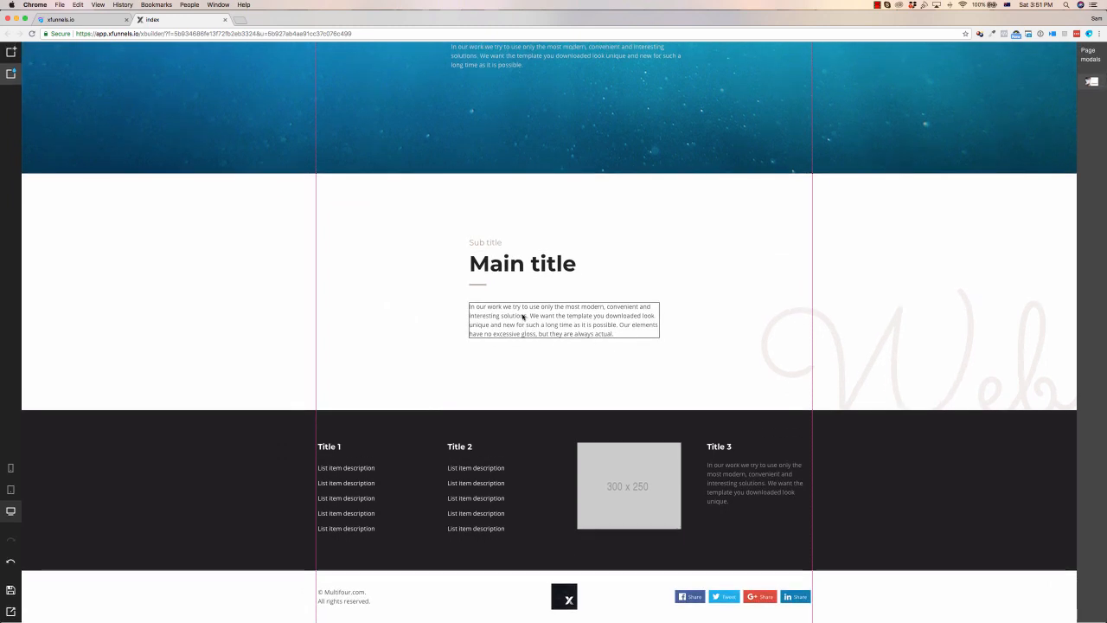
{"action": "left_click", "coordinate": [11, 52]}
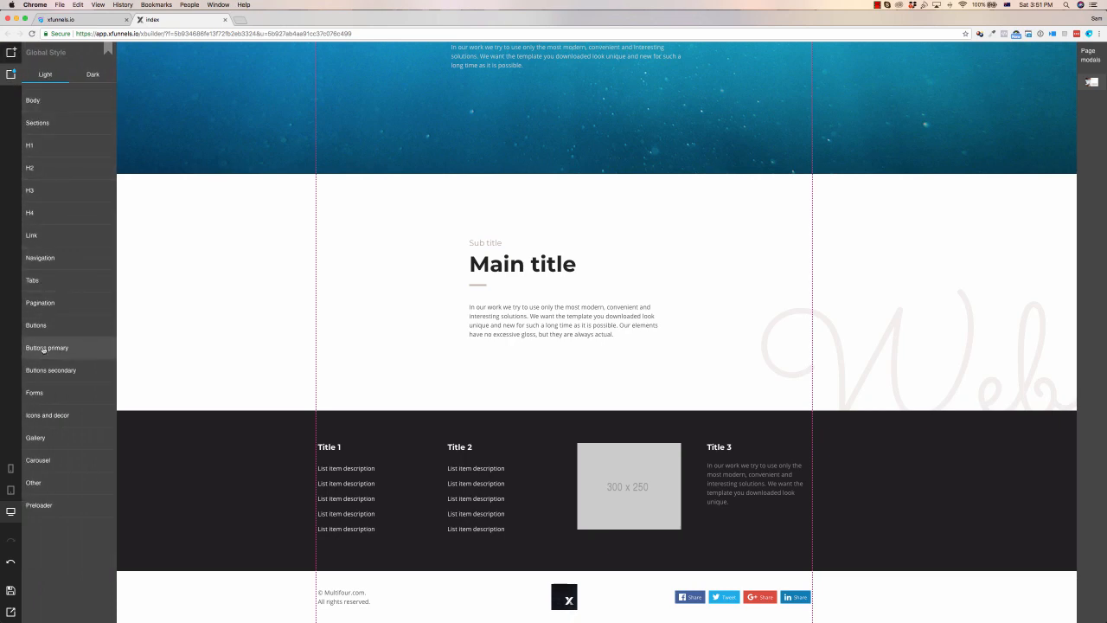
{"action": "left_click", "coordinate": [41, 397]}
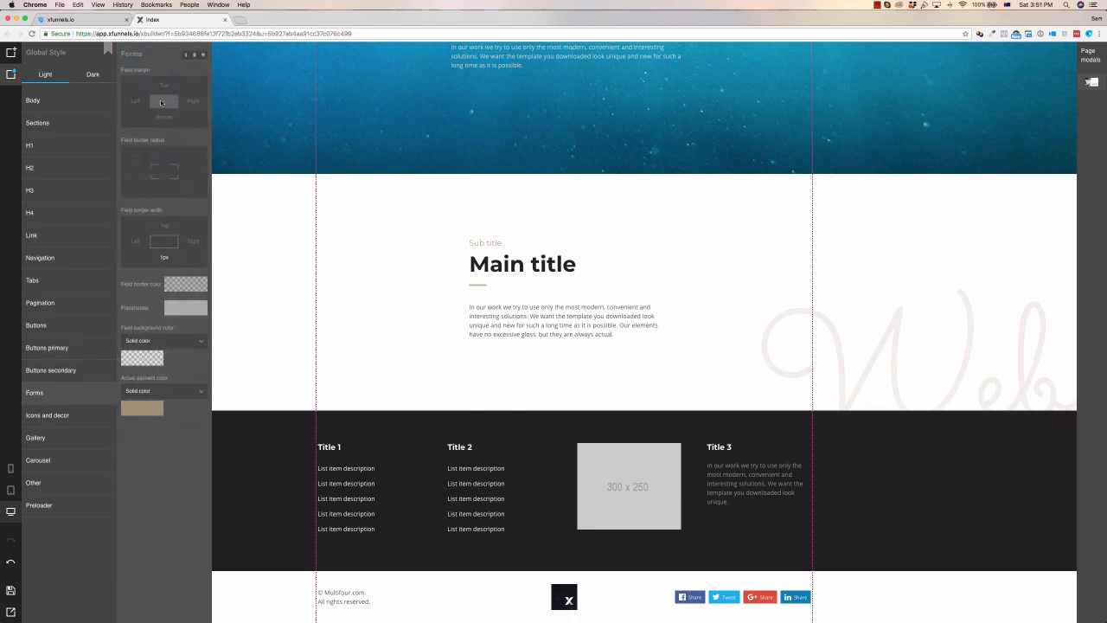
{"action": "left_click", "coordinate": [60, 416]}
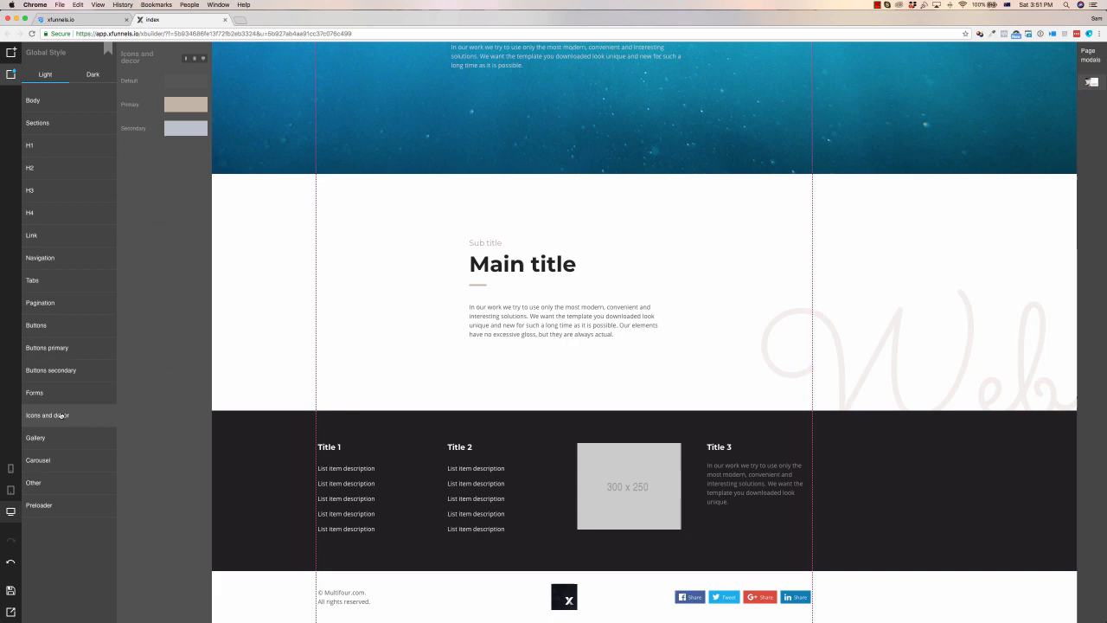
{"action": "left_click", "coordinate": [307, 392]}
{"action": "left_click", "coordinate": [11, 75]}
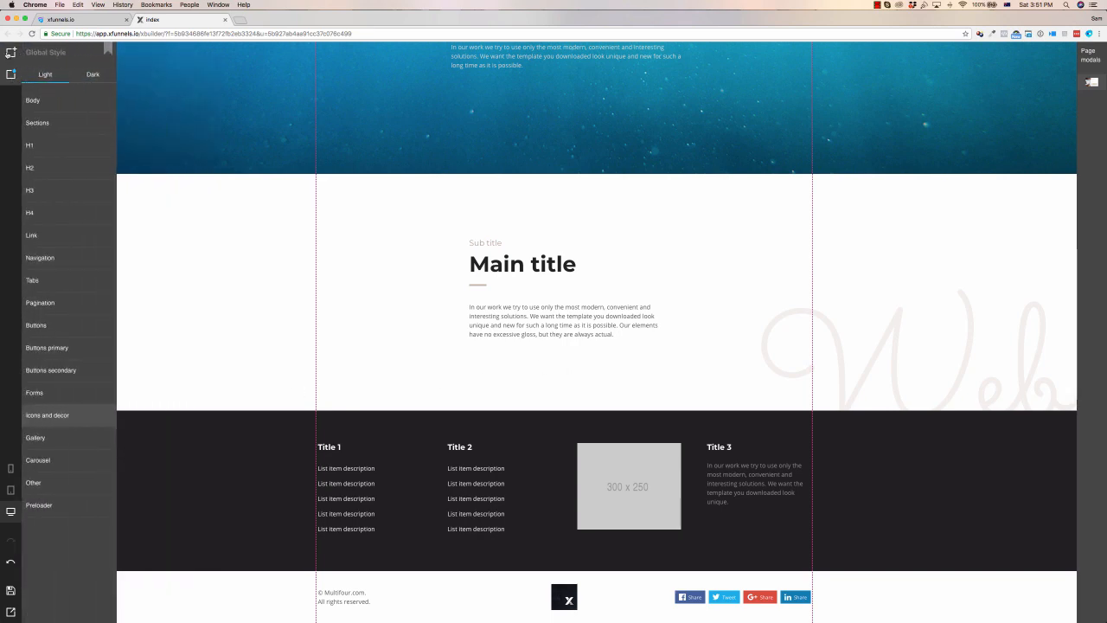
{"action": "left_click", "coordinate": [12, 53]}
{"action": "left_click", "coordinate": [106, 56]}
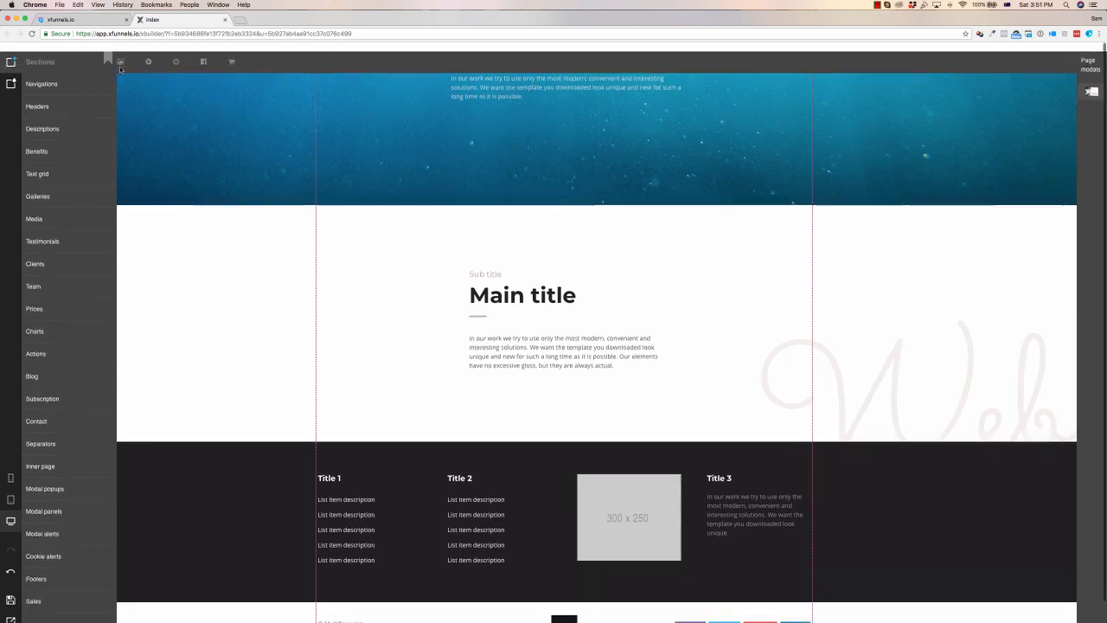
{"action": "left_click", "coordinate": [65, 53]}
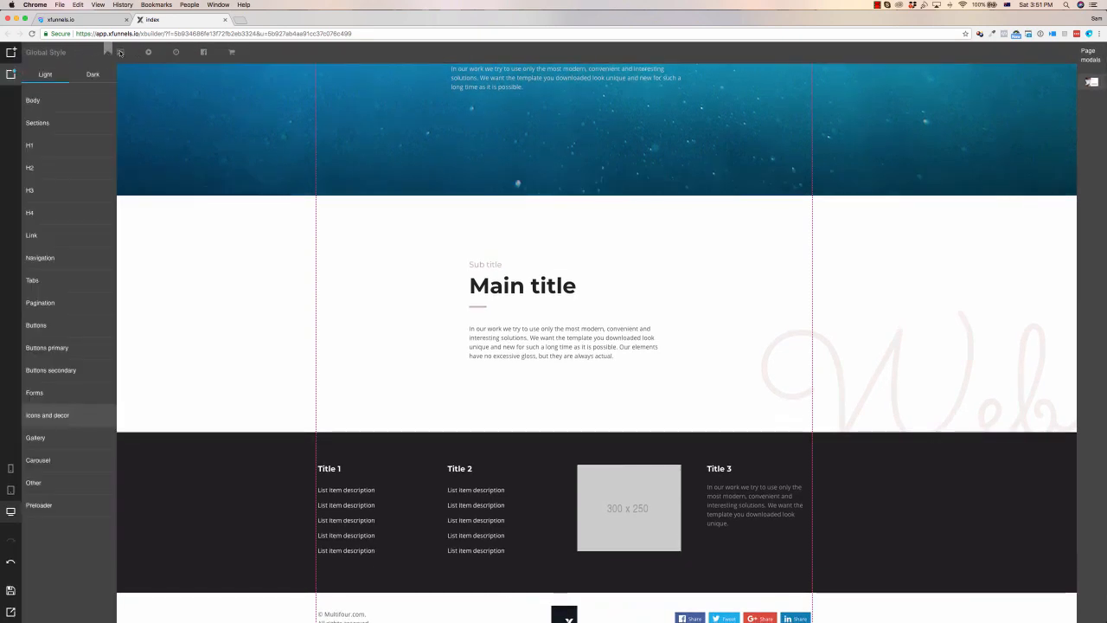
{"action": "left_click", "coordinate": [12, 53]}
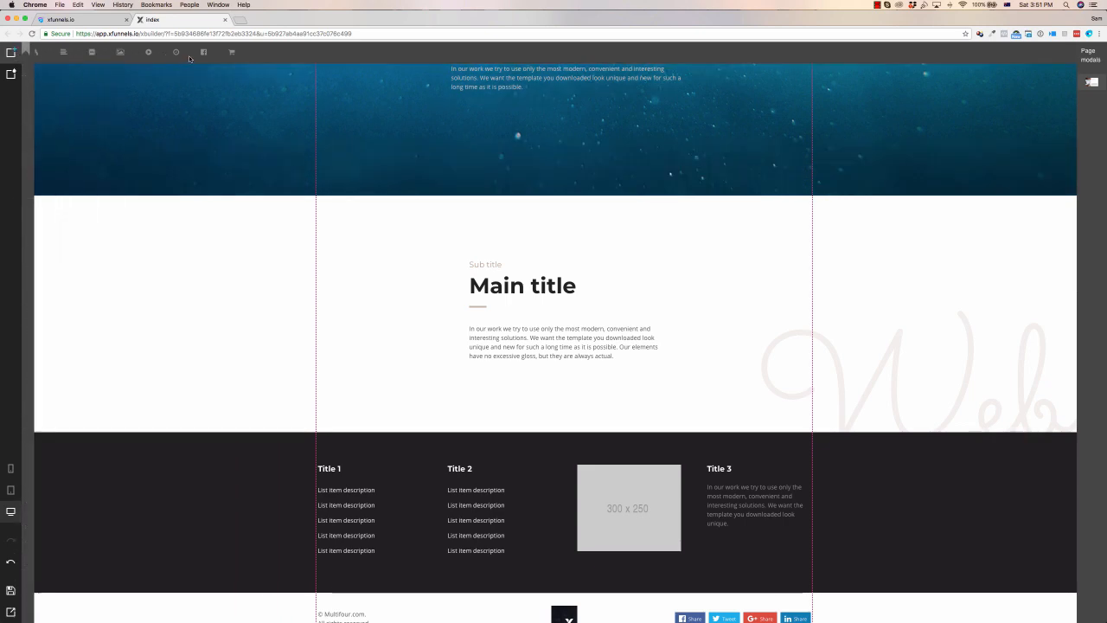
Step: Choose Super Software USD 27 as the product in the Checkout Page Settings
{"action": "left_click", "coordinate": [232, 53]}
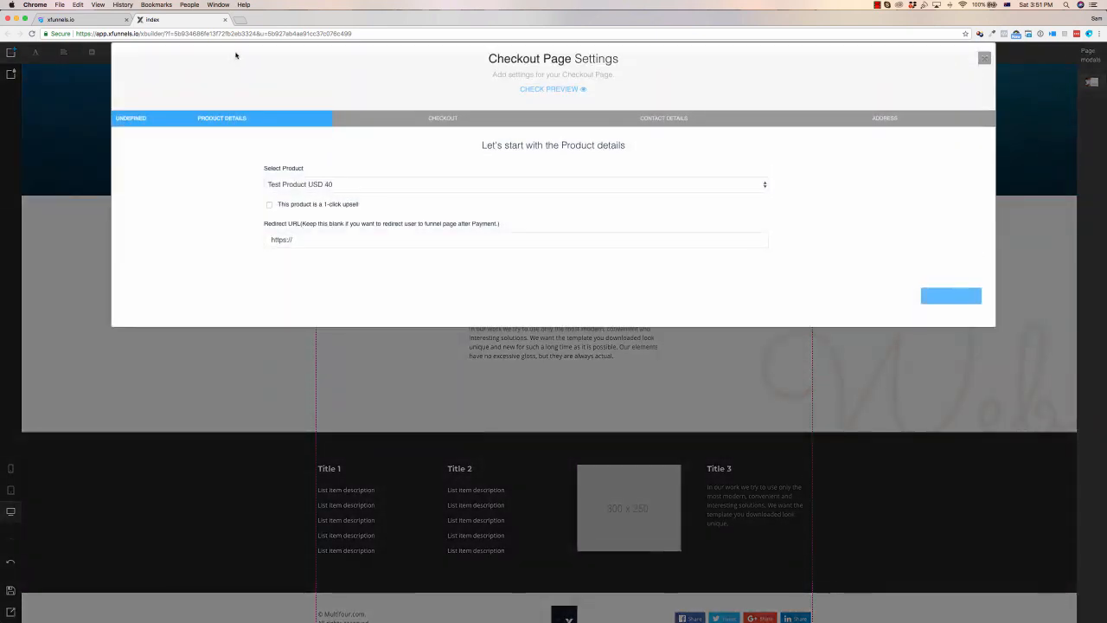
{"action": "left_click", "coordinate": [523, 182]}
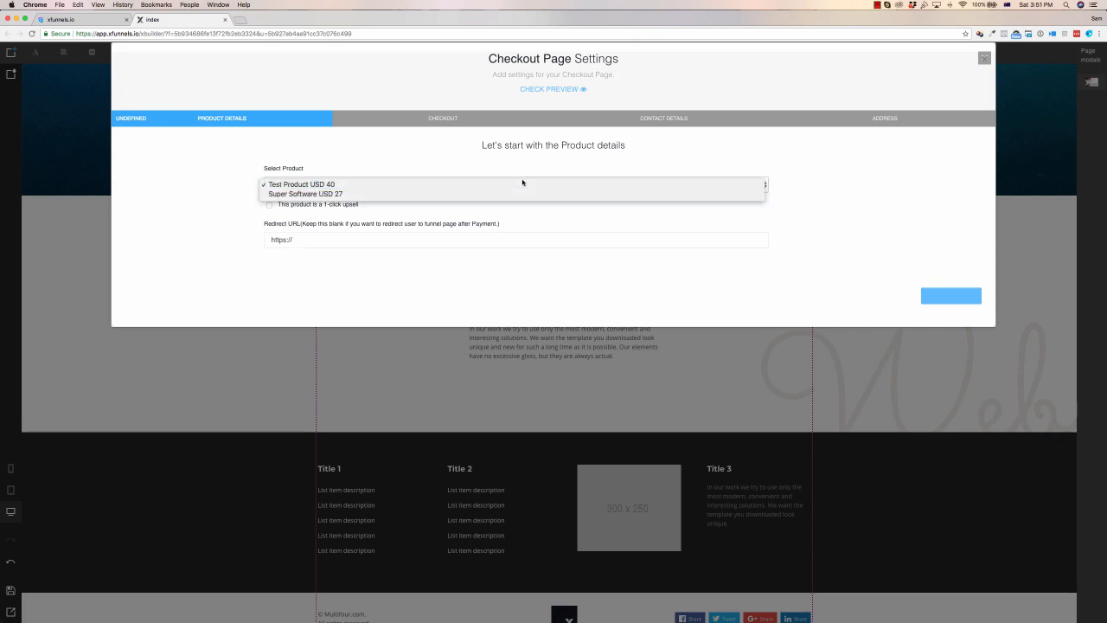
{"action": "left_click", "coordinate": [313, 194]}
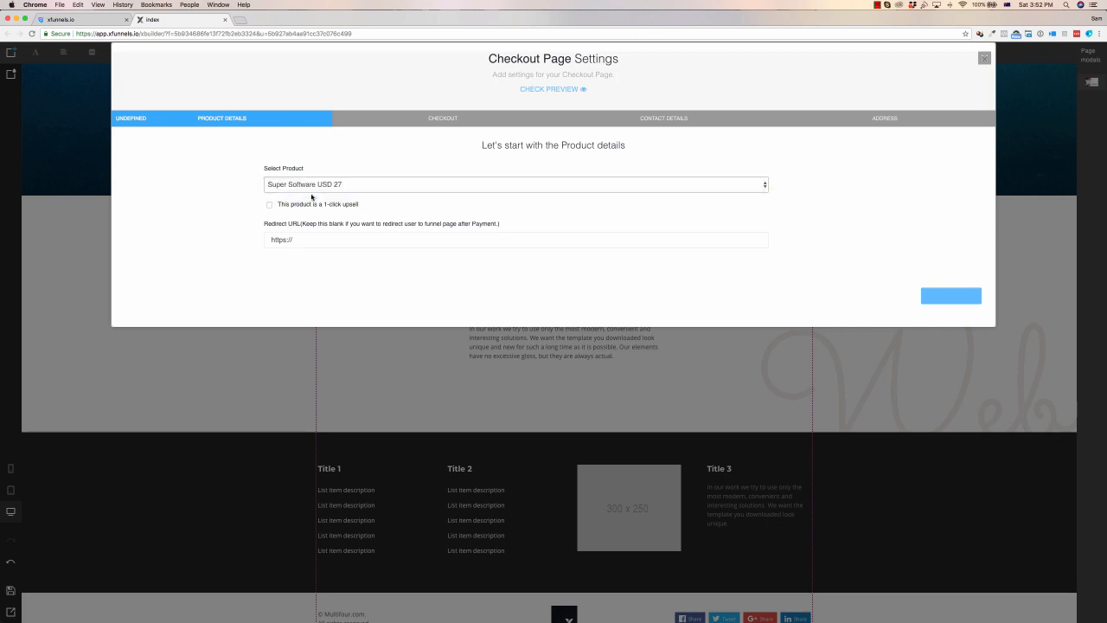
{"action": "left_click", "coordinate": [301, 240]}
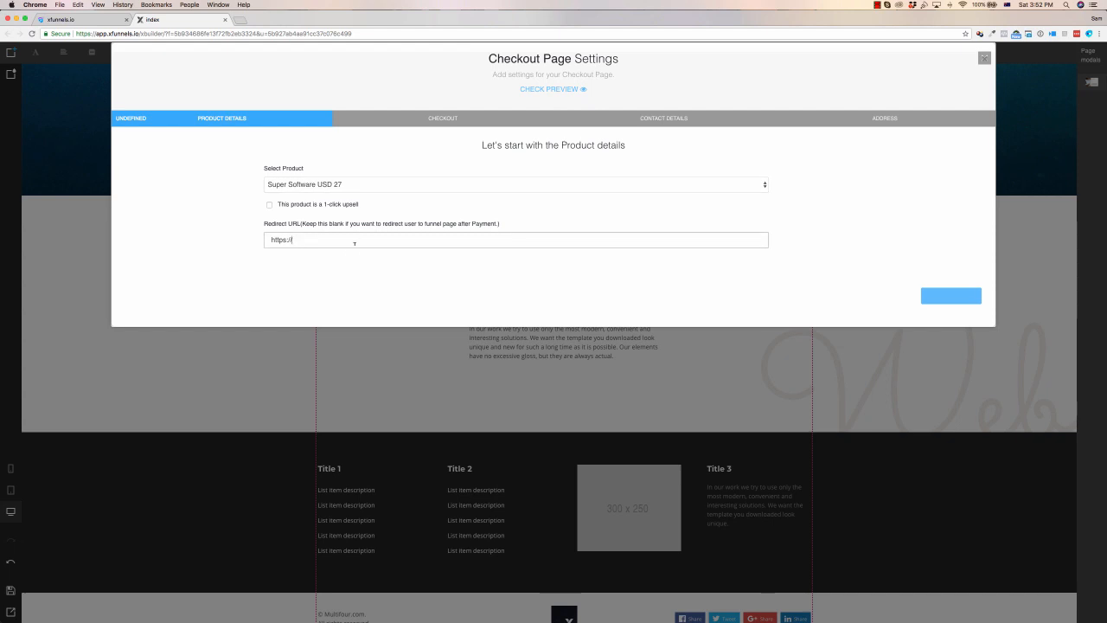
Step: Review the checkout, contact details and address options in the Checkout Page Settings, and close them without saving
{"action": "left_click", "coordinate": [443, 118]}
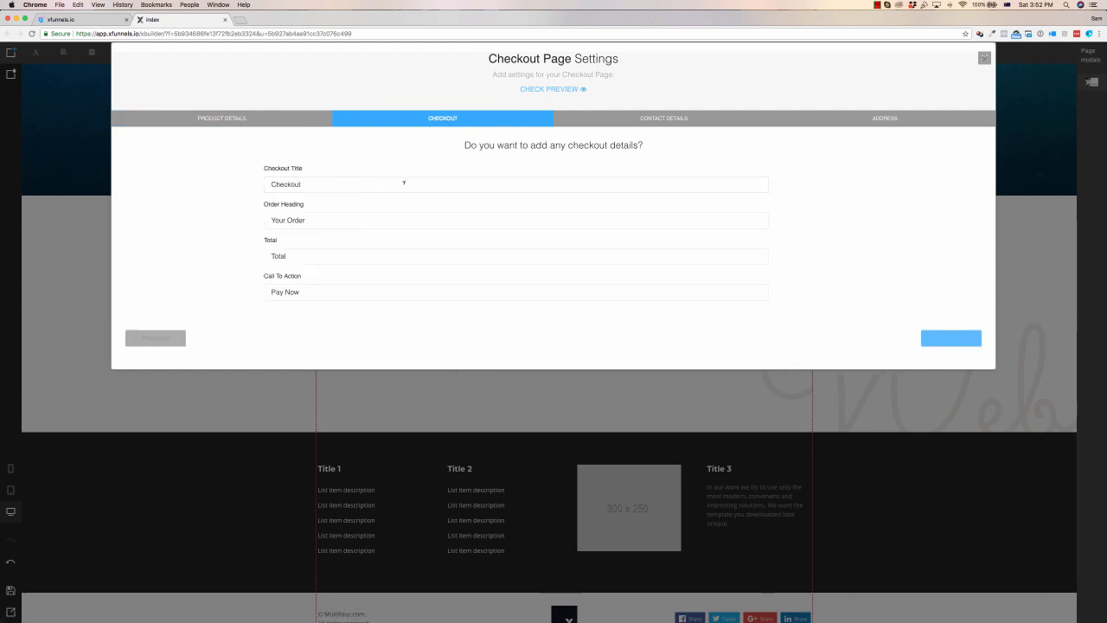
{"action": "left_click", "coordinate": [664, 119]}
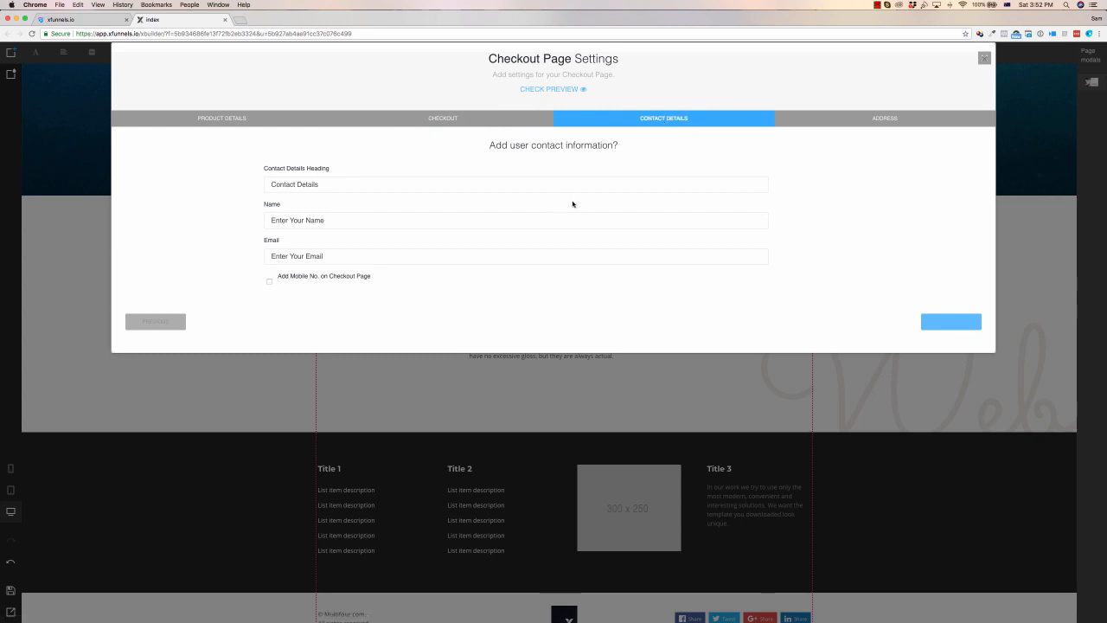
{"action": "left_click", "coordinate": [882, 119]}
{"action": "left_click", "coordinate": [662, 183]}
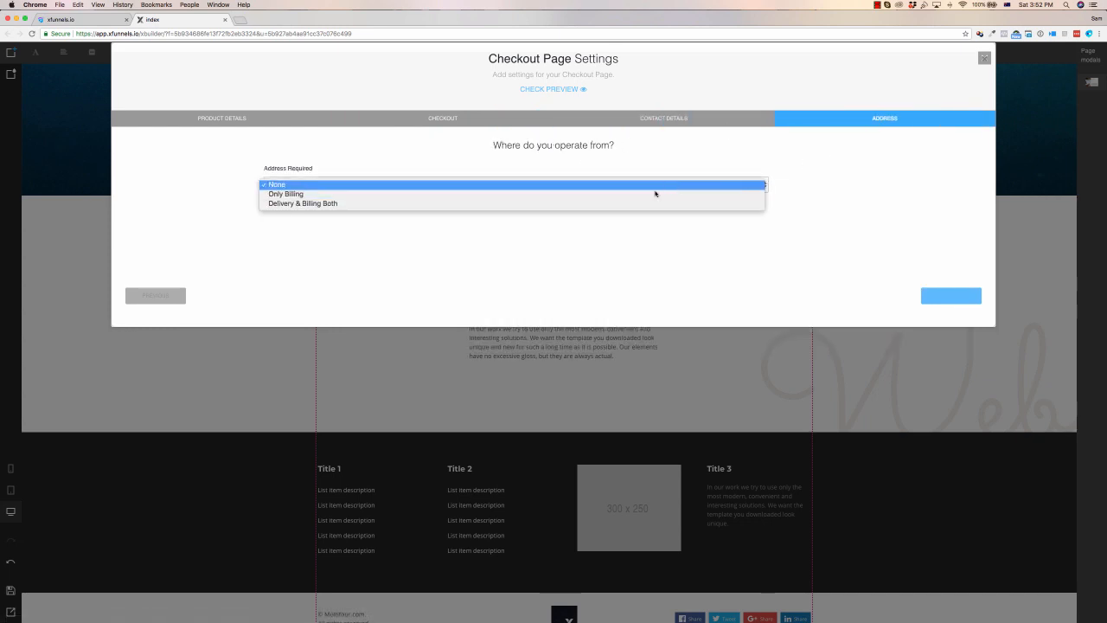
{"action": "left_click", "coordinate": [878, 203]}
{"action": "left_click", "coordinate": [984, 58]}
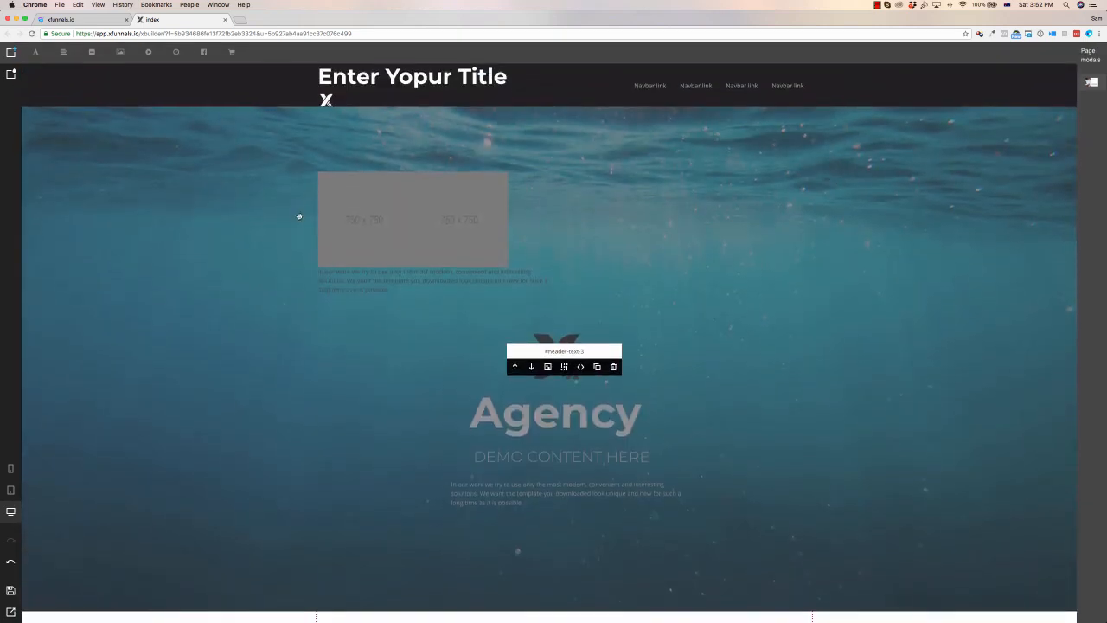
Step: Preview the whole Optin page in the browser, and close the preview and builder to return to the funnel overview
{"action": "mouse_move", "coordinate": [11, 613]}
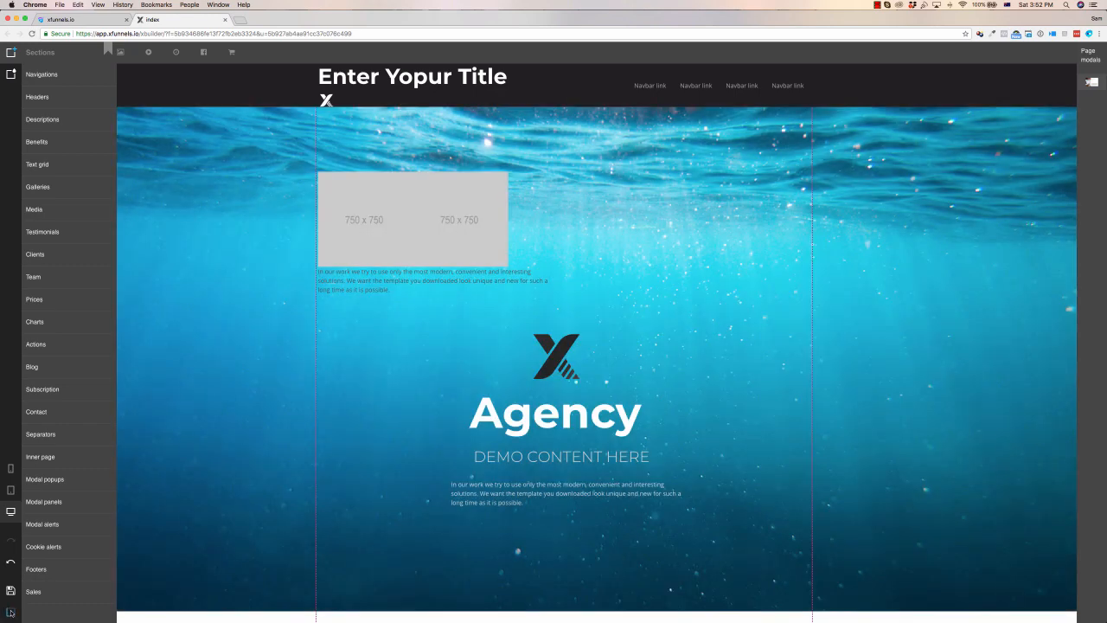
{"action": "left_click", "coordinate": [10, 613]}
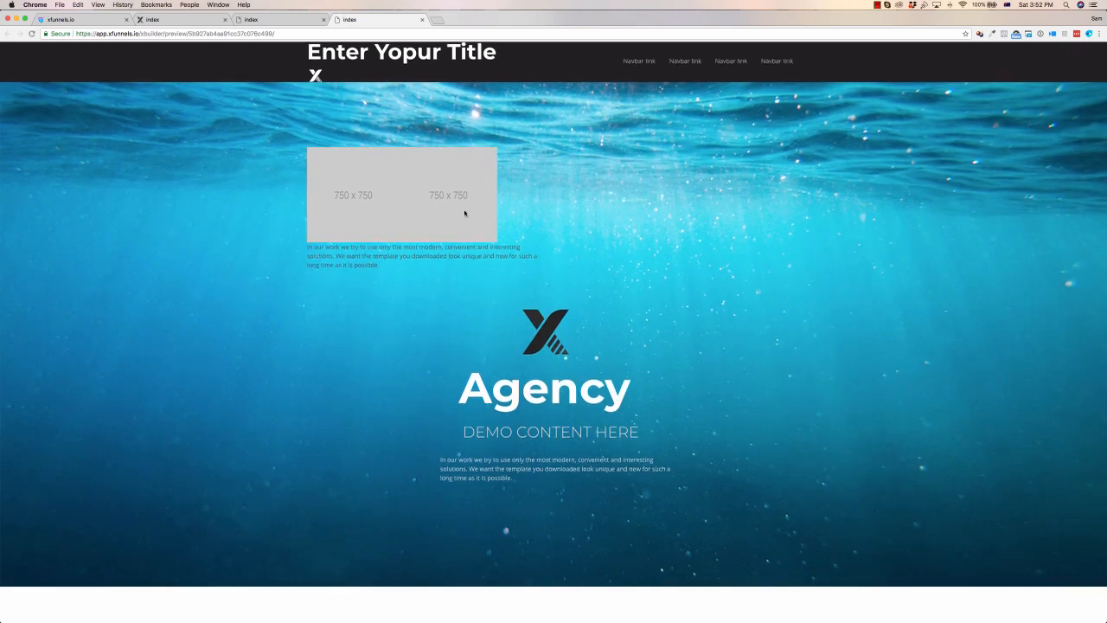
{"action": "scroll", "coordinate": [464, 215], "scroll_direction": "down", "scroll_amount": 5}
{"action": "scroll", "coordinate": [465, 215], "scroll_direction": "up", "scroll_amount": 5}
{"action": "scroll", "coordinate": [465, 215], "scroll_direction": "down", "scroll_amount": 5}
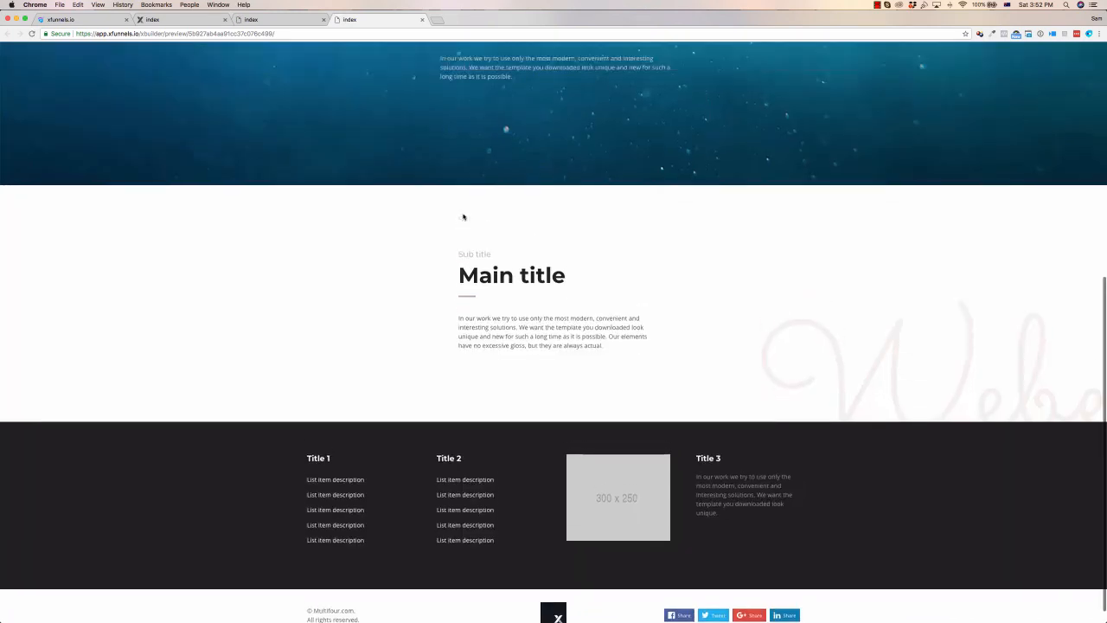
{"action": "scroll", "coordinate": [463, 218], "scroll_direction": "up", "scroll_amount": 5}
{"action": "left_click", "coordinate": [422, 19]}
{"action": "left_click", "coordinate": [423, 19]}
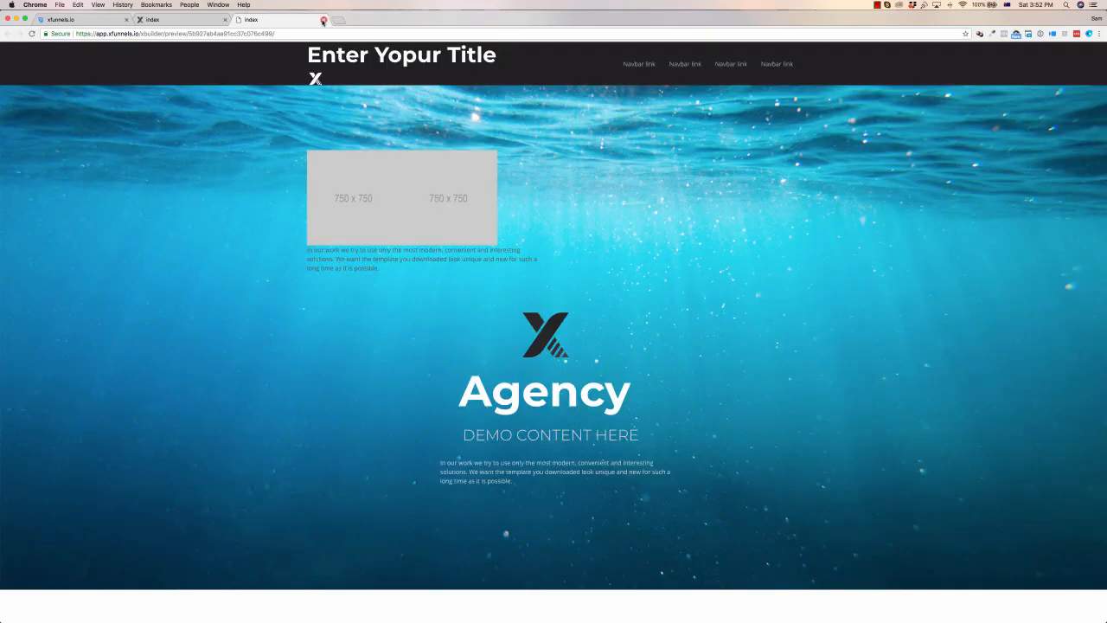
{"action": "left_click", "coordinate": [324, 19]}
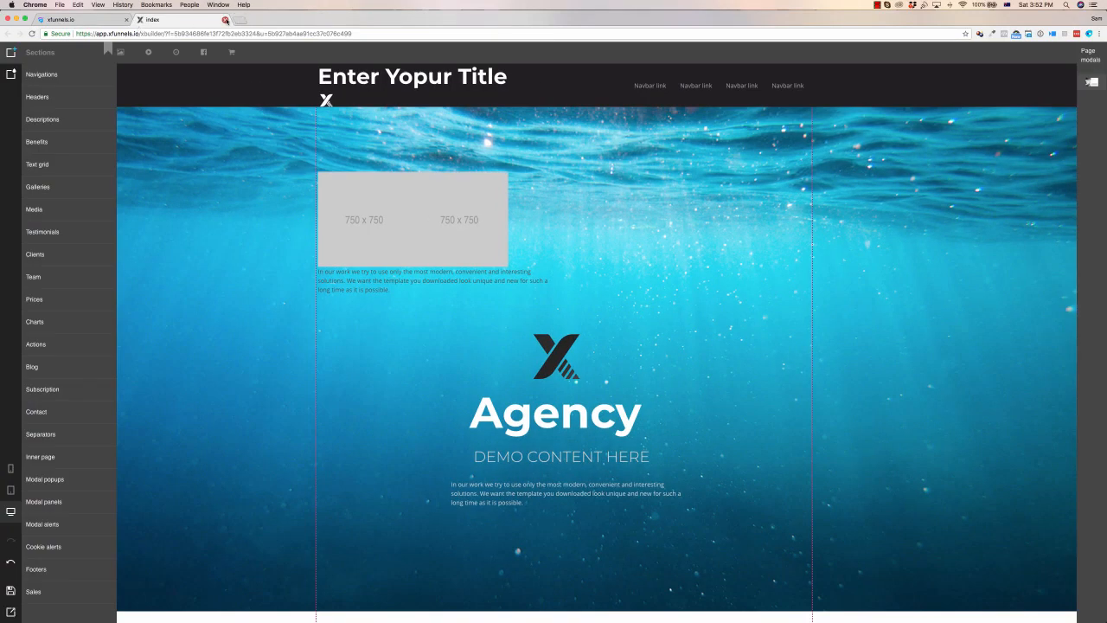
{"action": "left_click", "coordinate": [225, 19]}
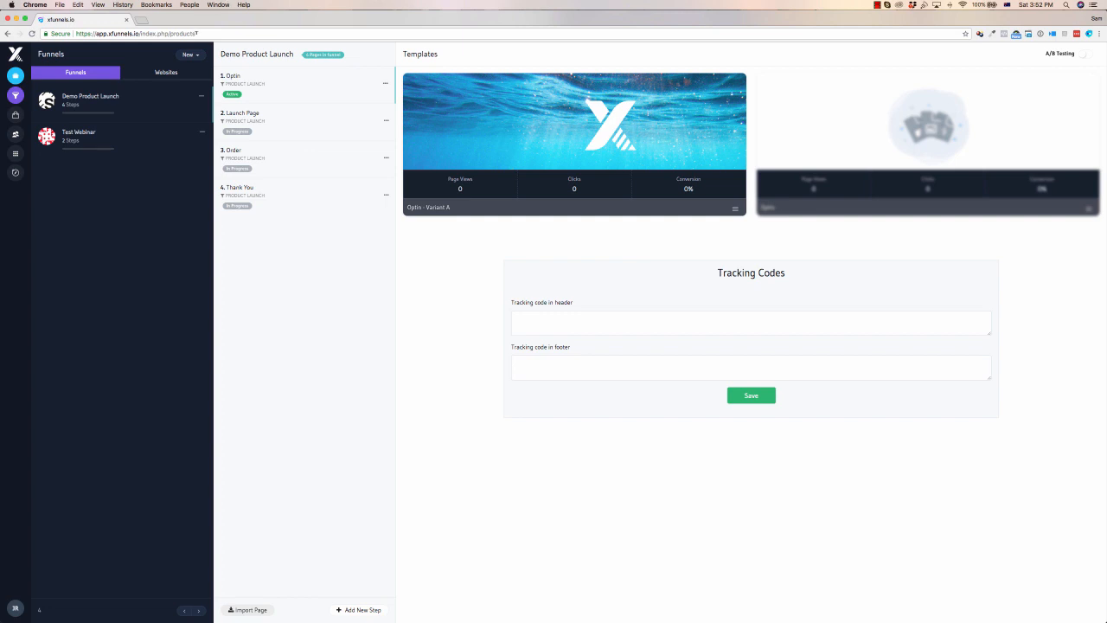
Step: Load smptechnology.net in a new browser tab, copy its web address, and return to the Demo Product Launch funnel
{"action": "left_click", "coordinate": [139, 22]}
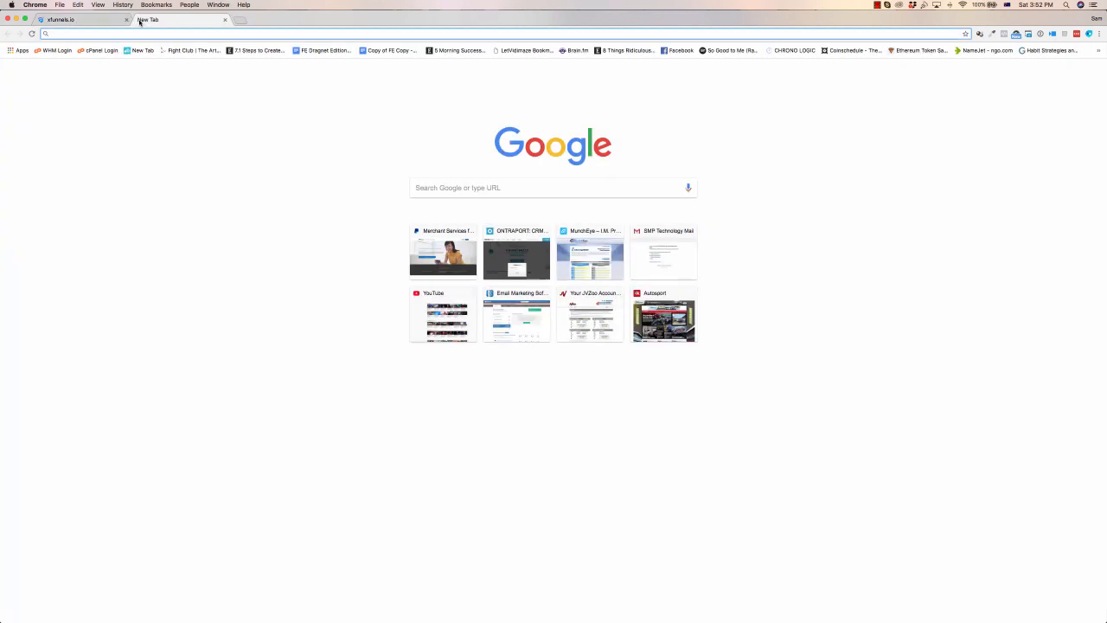
{"action": "type", "text": "smptechnology.net"}
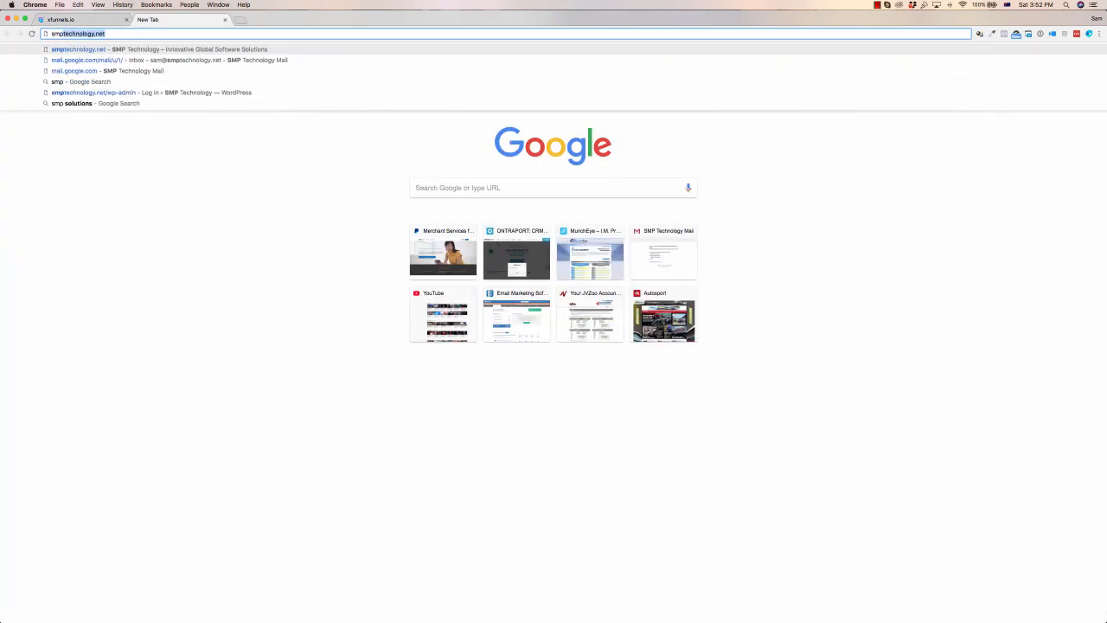
{"action": "left_click", "coordinate": [130, 32]}
{"action": "key", "text": "Return"}
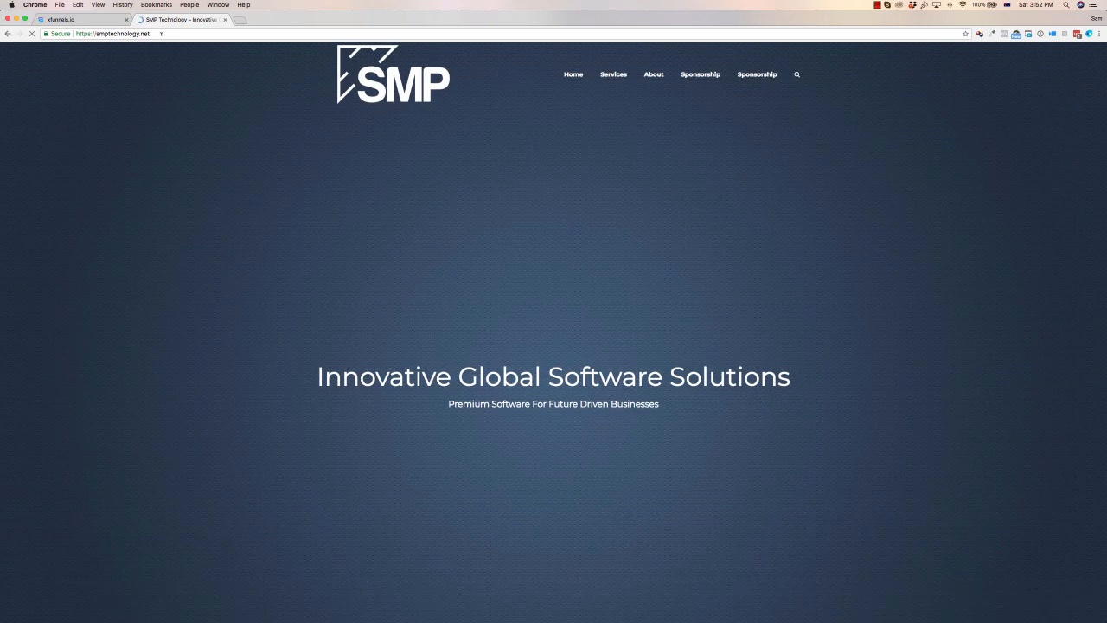
{"action": "left_click", "coordinate": [161, 33]}
{"action": "key", "text": "super+c"}
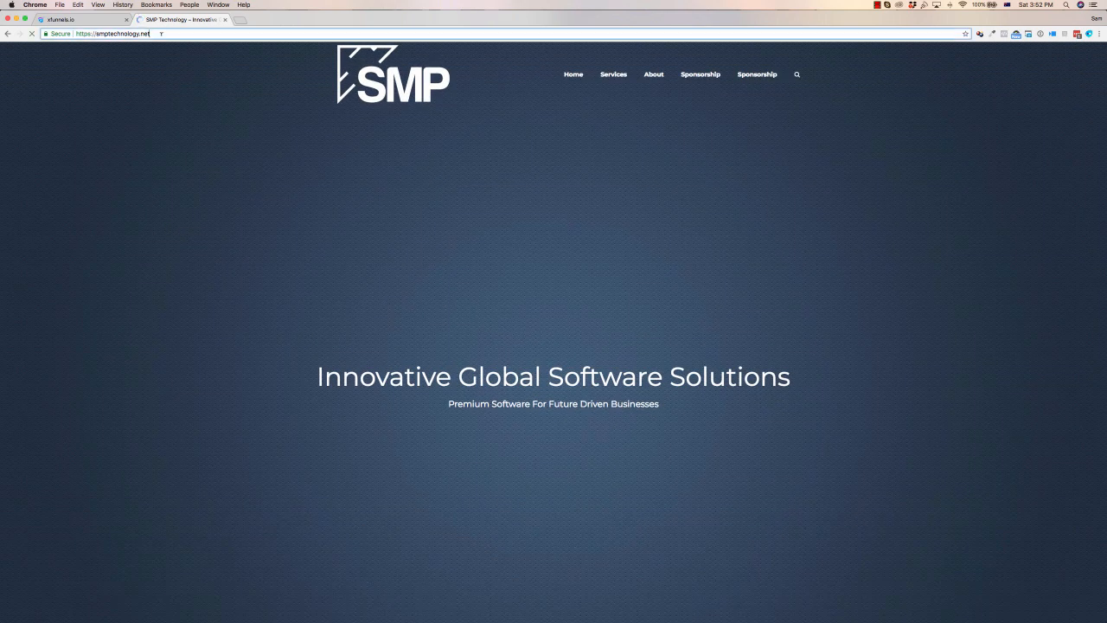
{"action": "left_click", "coordinate": [82, 19]}
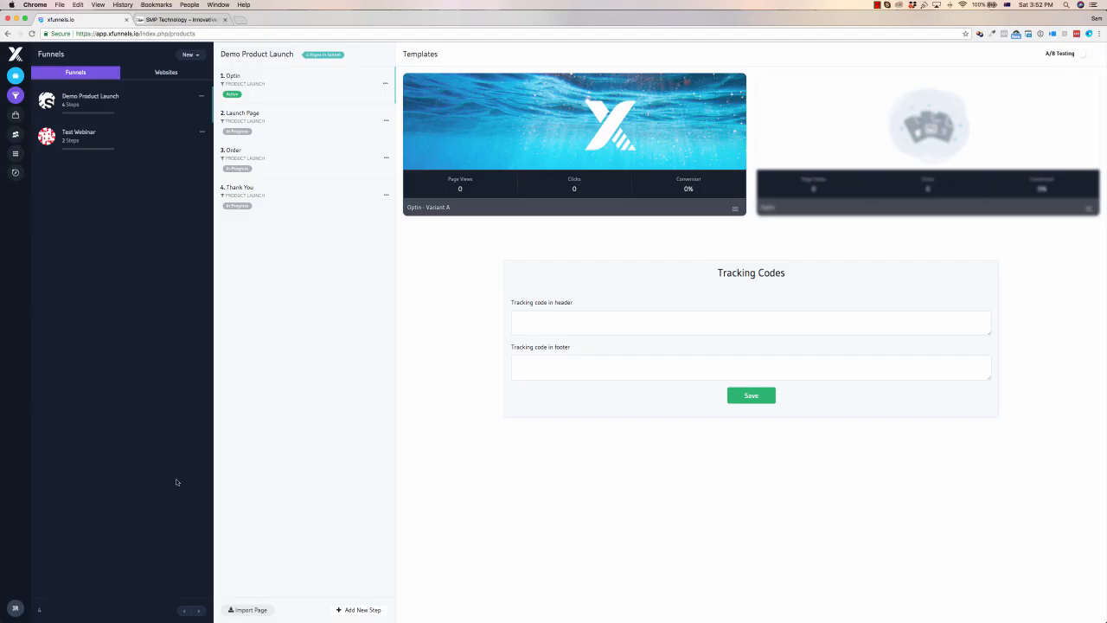
Step: Try to import the external page smptechnology.net into the Demo Product Launch funnel, and cancel the import
{"action": "left_click", "coordinate": [249, 611]}
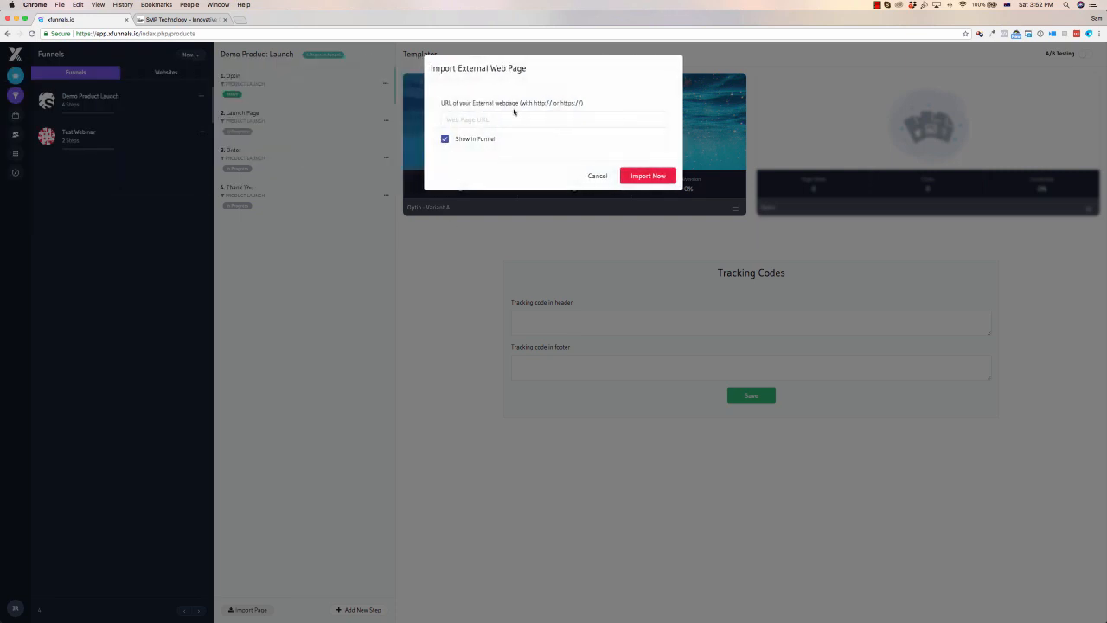
{"action": "left_click", "coordinate": [516, 113]}
{"action": "key", "text": "super+v"}
{"action": "left_click", "coordinate": [641, 176]}
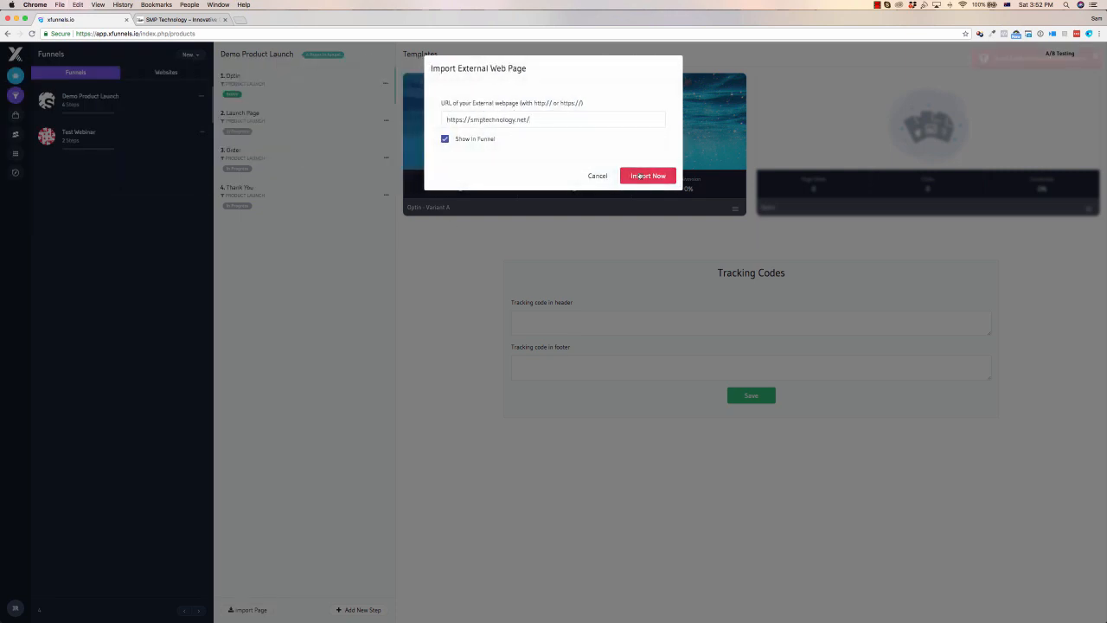
{"action": "left_click", "coordinate": [640, 177]}
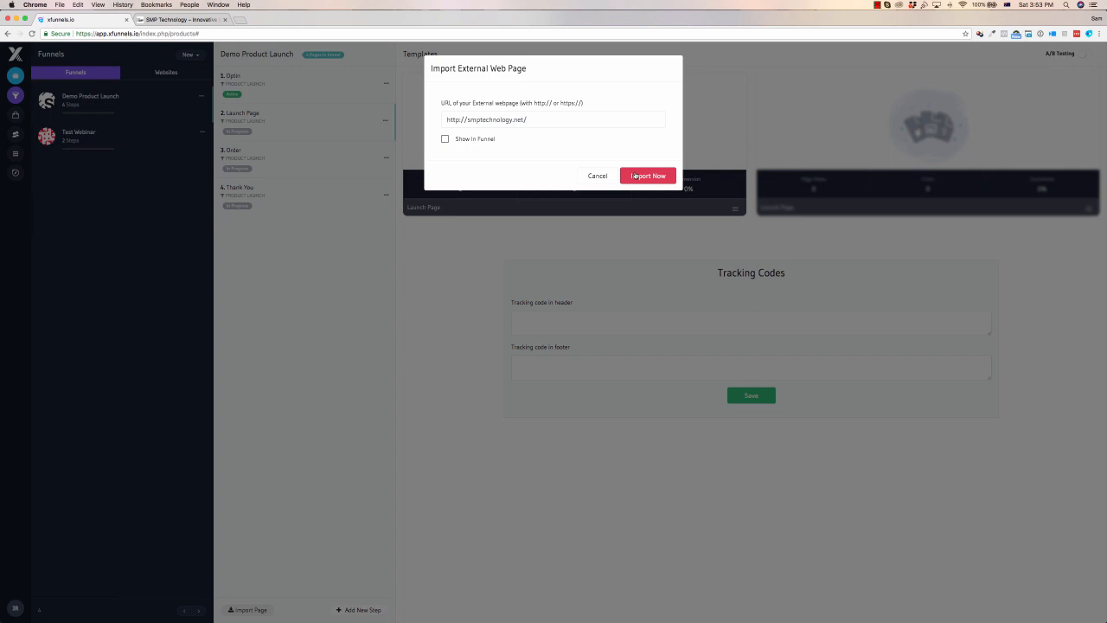
{"action": "left_click", "coordinate": [634, 176]}
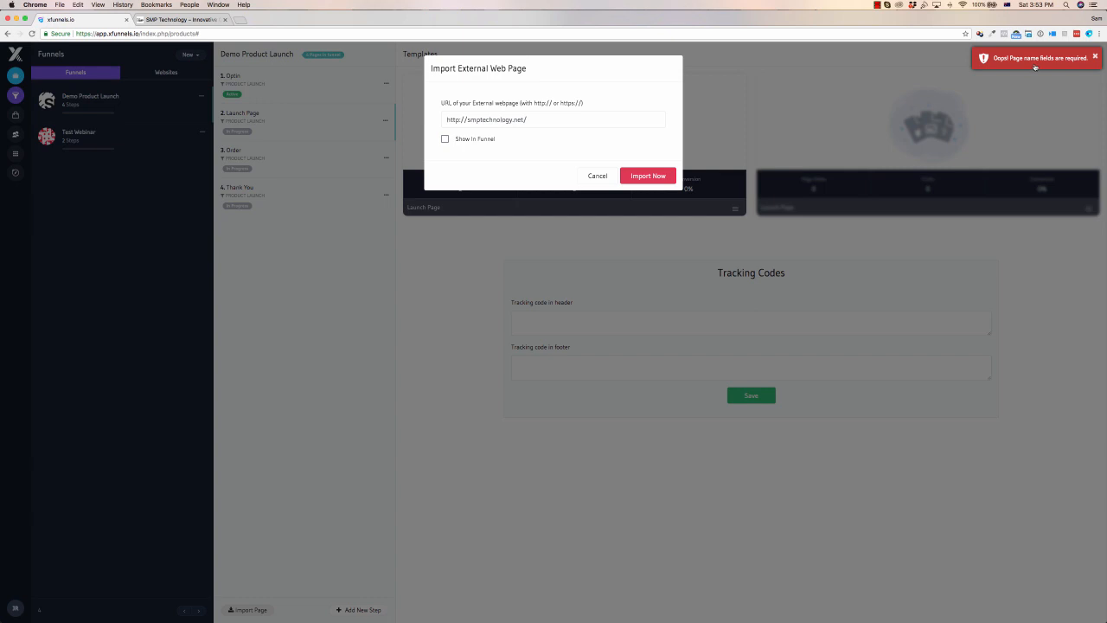
{"action": "left_click", "coordinate": [597, 176]}
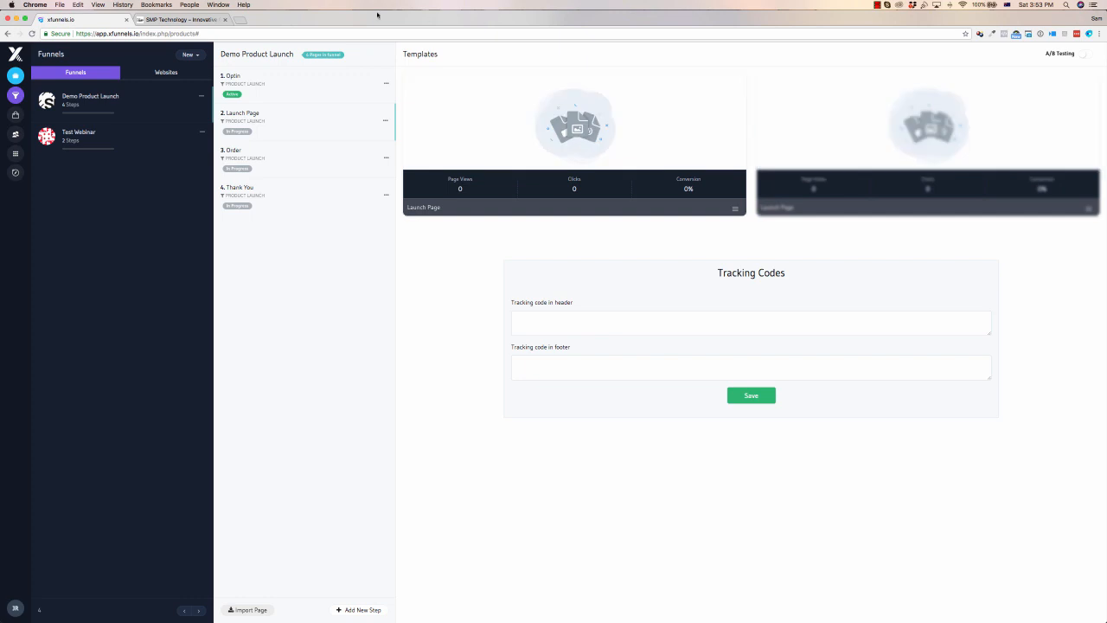
Step: Glance at the SMP Technology site, return to the funnel, and turn on A/B testing for the Launch Page step
{"action": "left_click", "coordinate": [179, 20]}
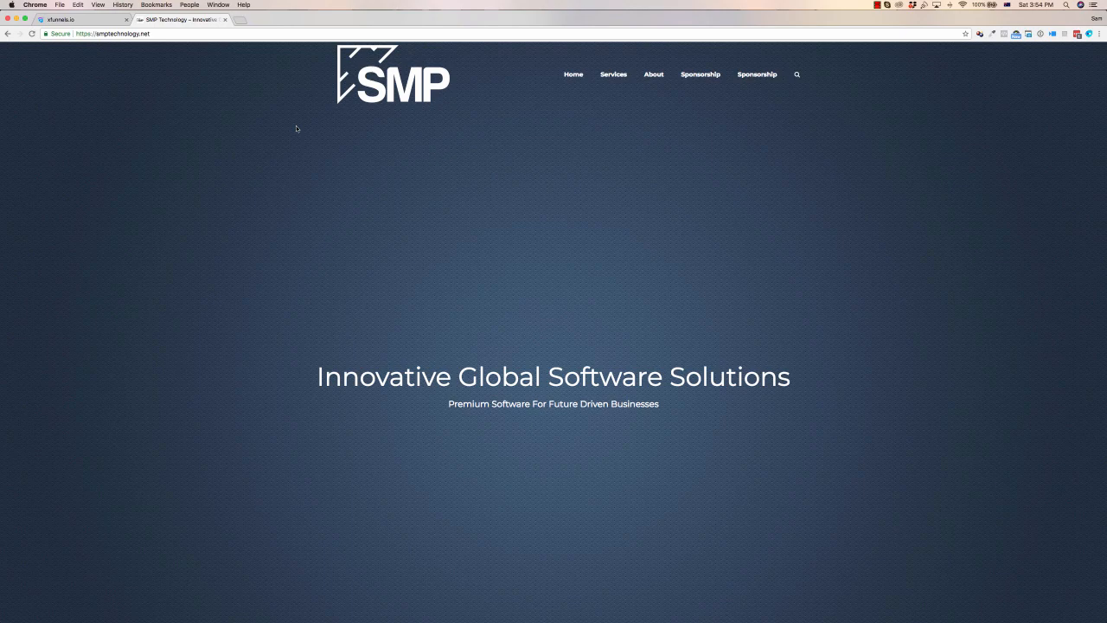
{"action": "left_click", "coordinate": [80, 20]}
{"action": "mouse_move", "coordinate": [419, 164]}
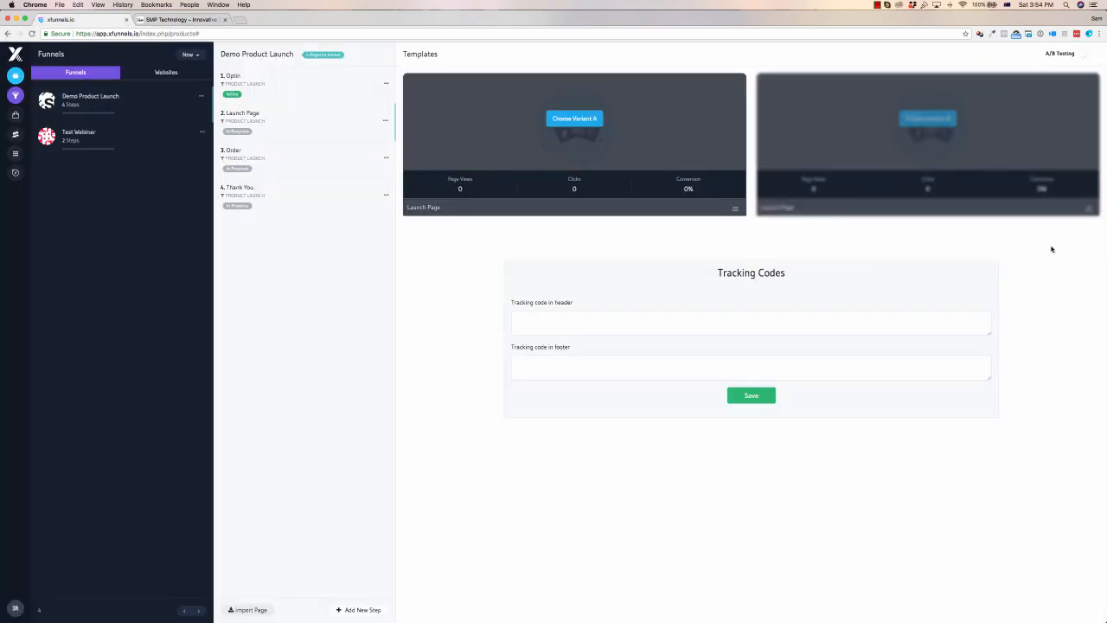
{"action": "left_click", "coordinate": [1084, 54]}
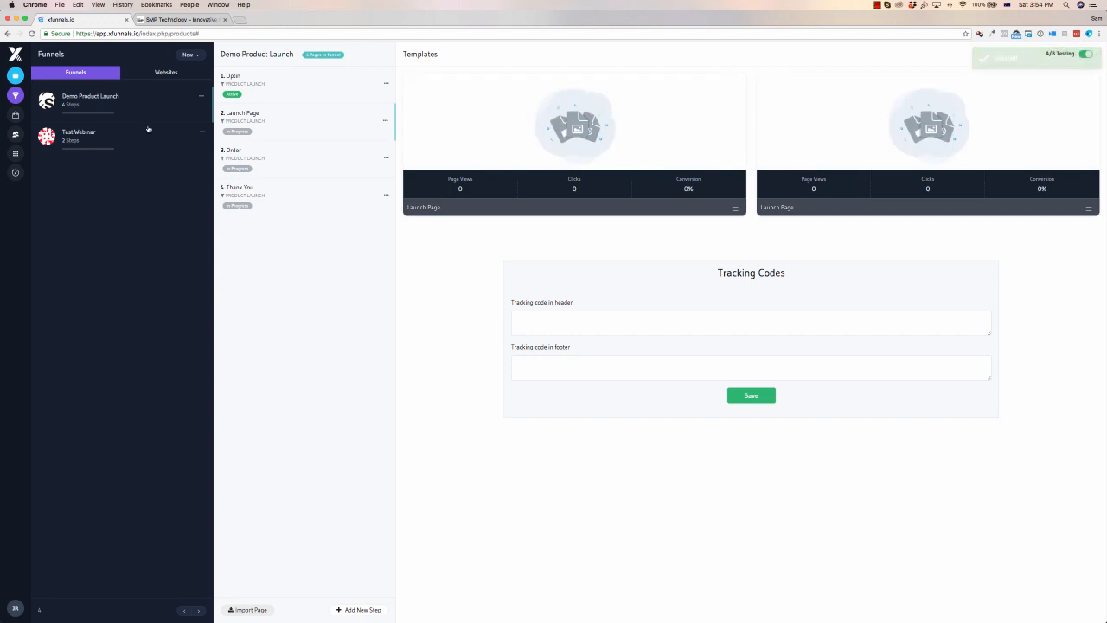
Step: Create a new website named Demo Website and show it in the list of websites
{"action": "left_click", "coordinate": [167, 73]}
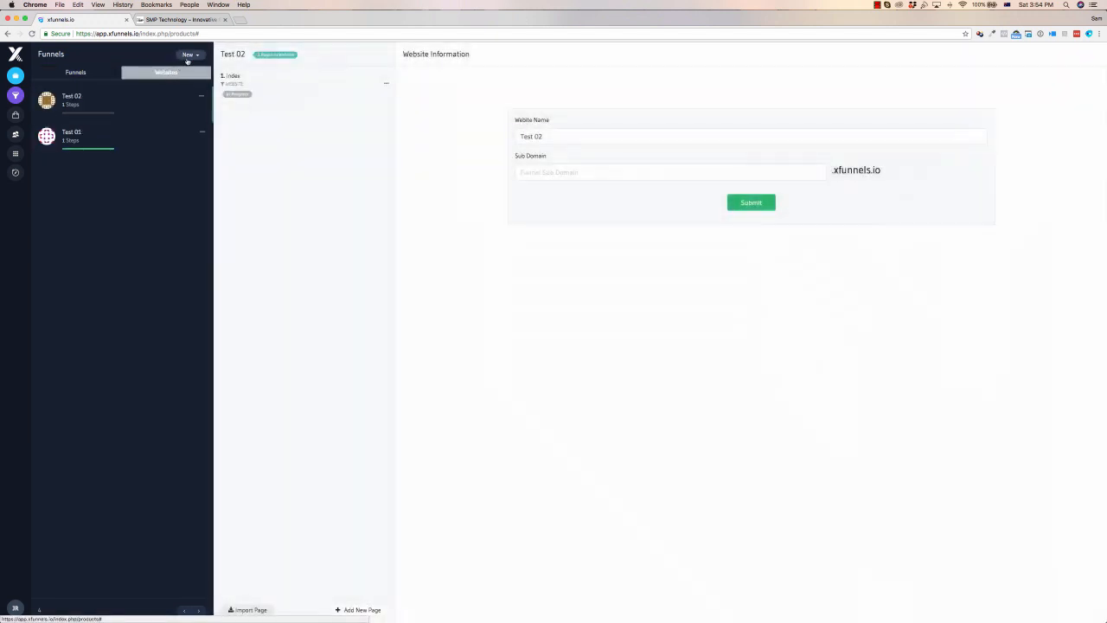
{"action": "left_click", "coordinate": [188, 55]}
{"action": "left_click", "coordinate": [172, 94]}
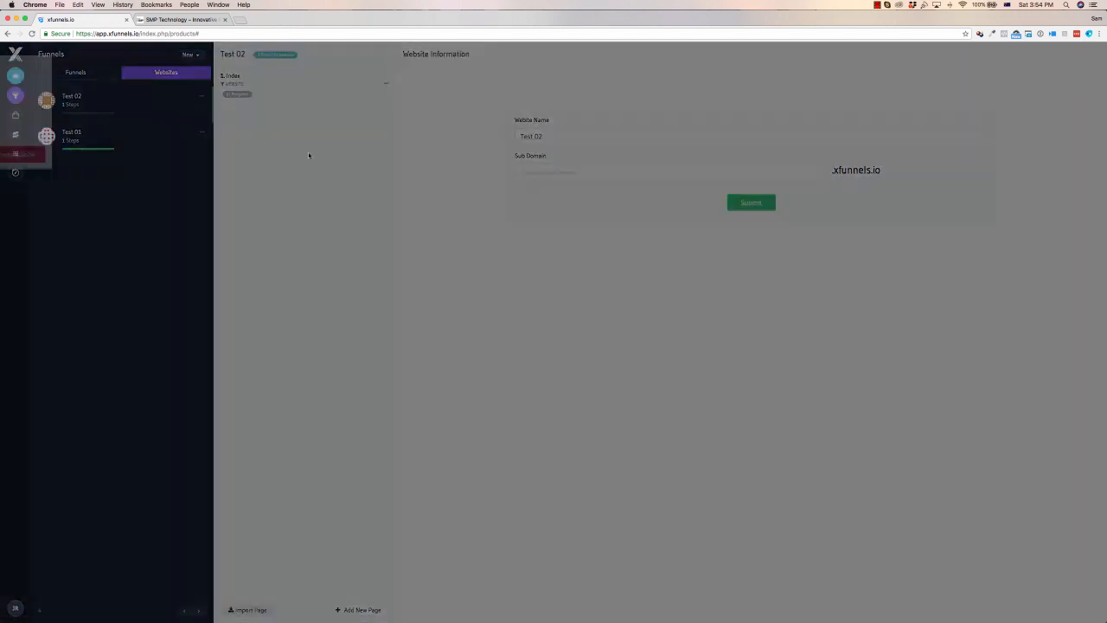
{"action": "type", "text": "Demo Website"}
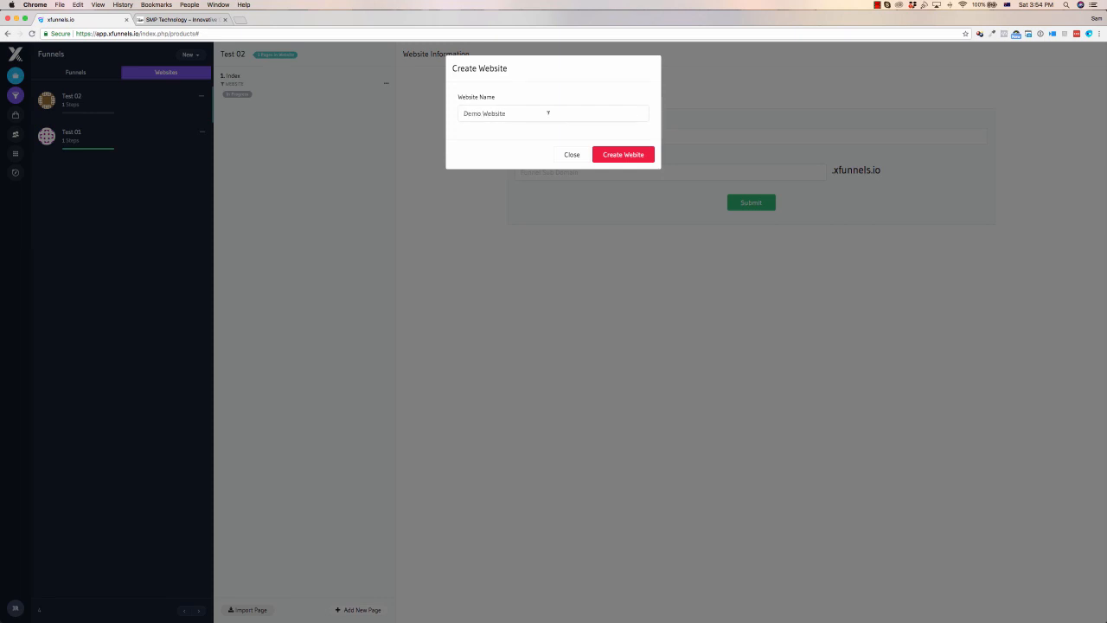
{"action": "left_click", "coordinate": [610, 152]}
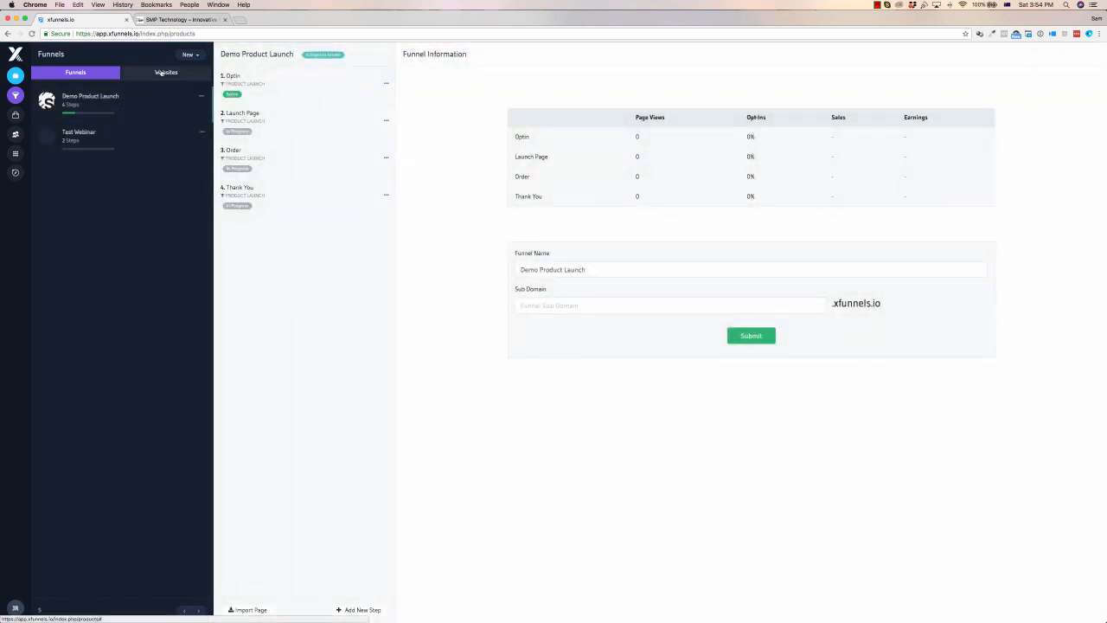
{"action": "left_click", "coordinate": [161, 73]}
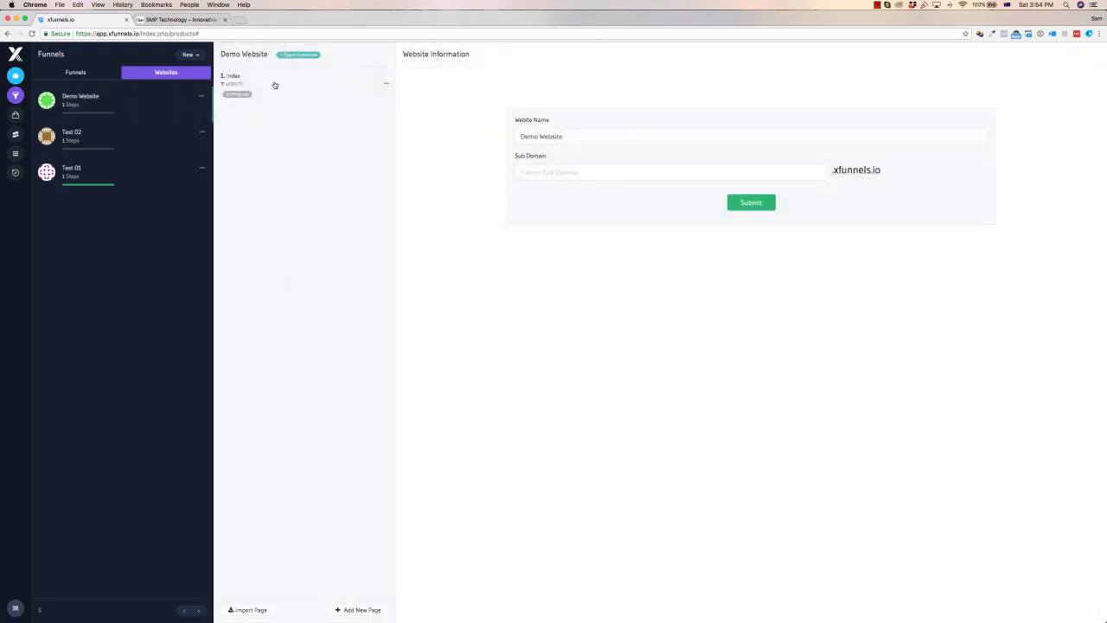
Step: Browse the website templates available for Demo Website's Index page, and close the template chooser without selecting one
{"action": "left_click", "coordinate": [275, 85]}
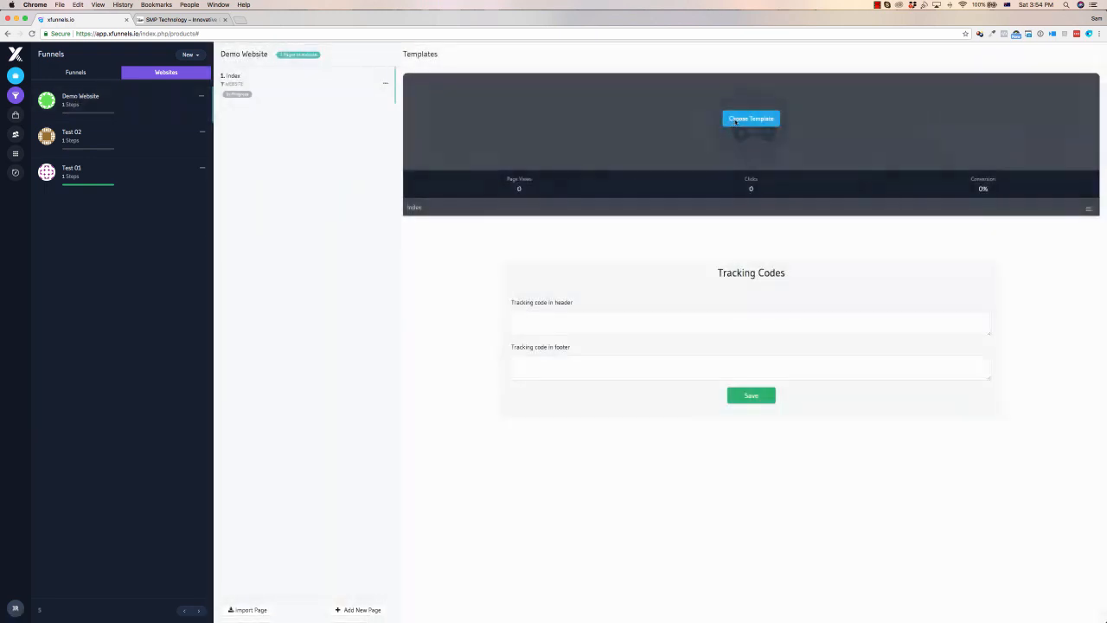
{"action": "left_click", "coordinate": [737, 117]}
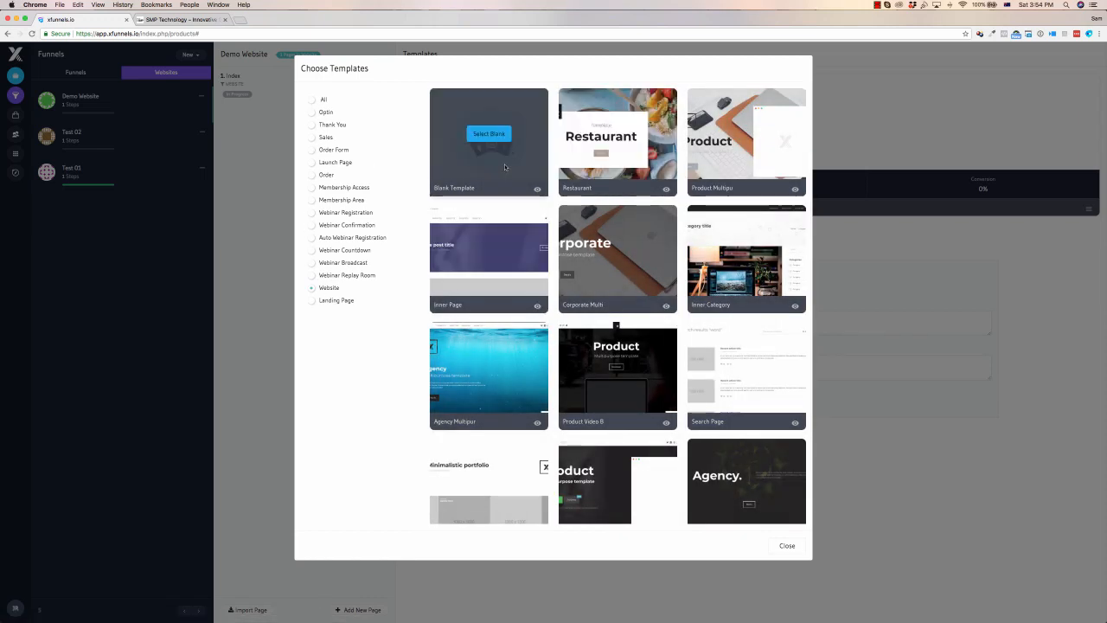
{"action": "scroll", "coordinate": [458, 395], "scroll_direction": "down", "scroll_amount": 1}
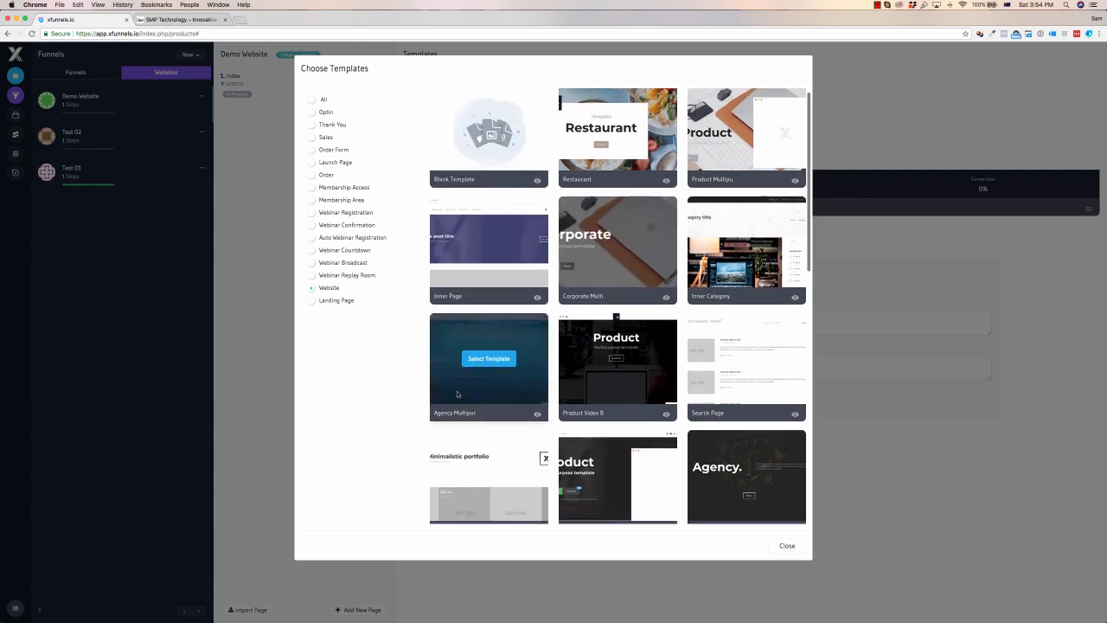
{"action": "scroll", "coordinate": [457, 395], "scroll_direction": "down", "scroll_amount": 8}
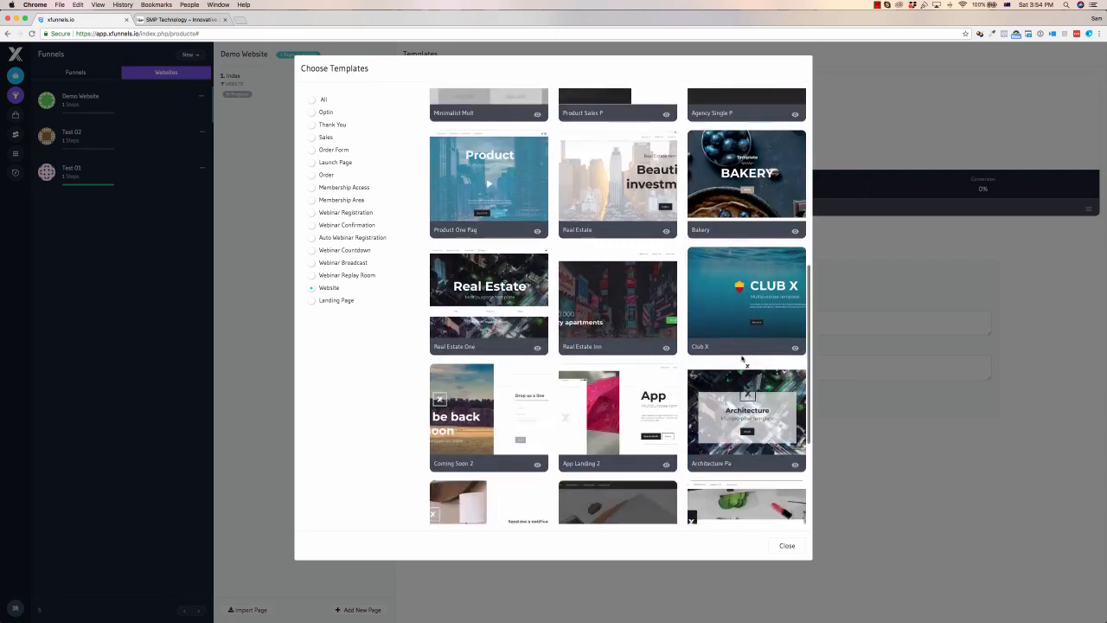
{"action": "scroll", "coordinate": [636, 306], "scroll_direction": "down", "scroll_amount": 4}
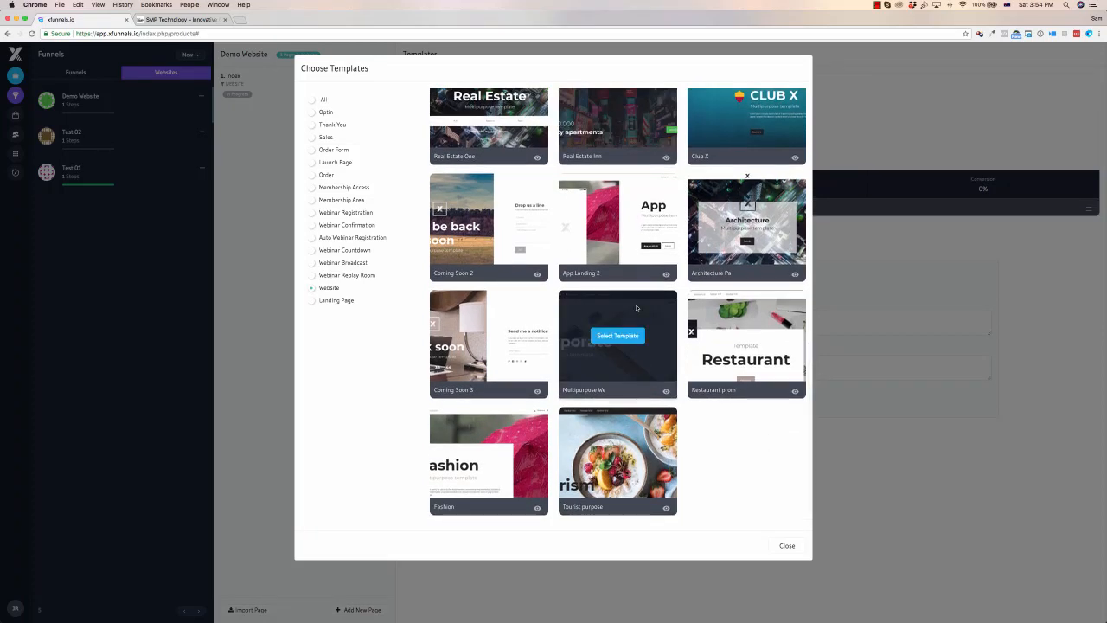
{"action": "scroll", "coordinate": [636, 307], "scroll_direction": "up", "scroll_amount": 12}
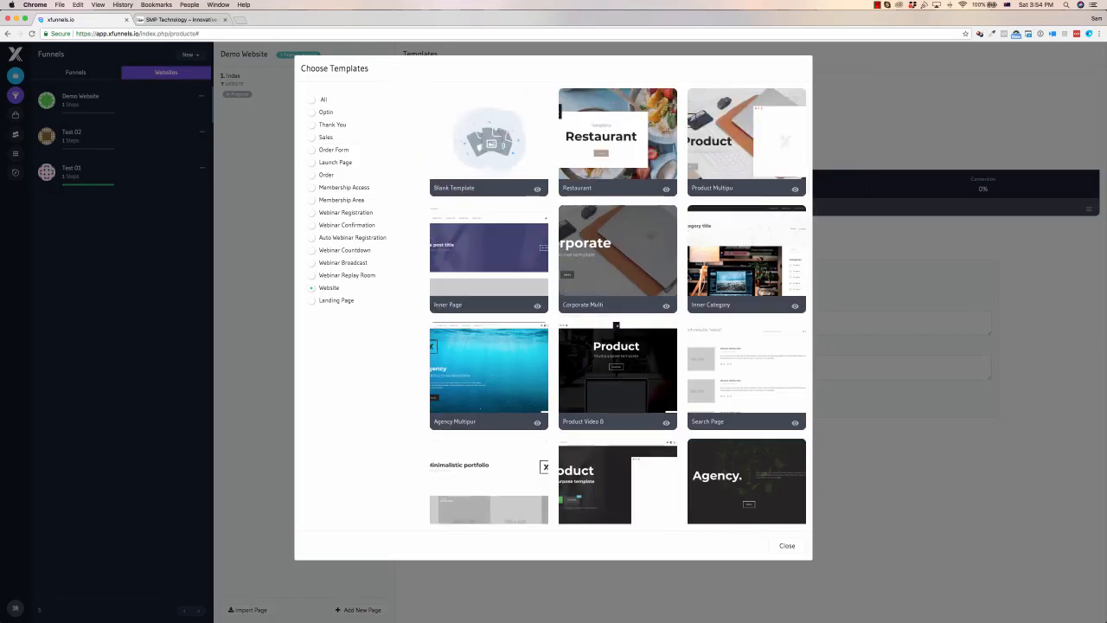
{"action": "left_click", "coordinate": [787, 545]}
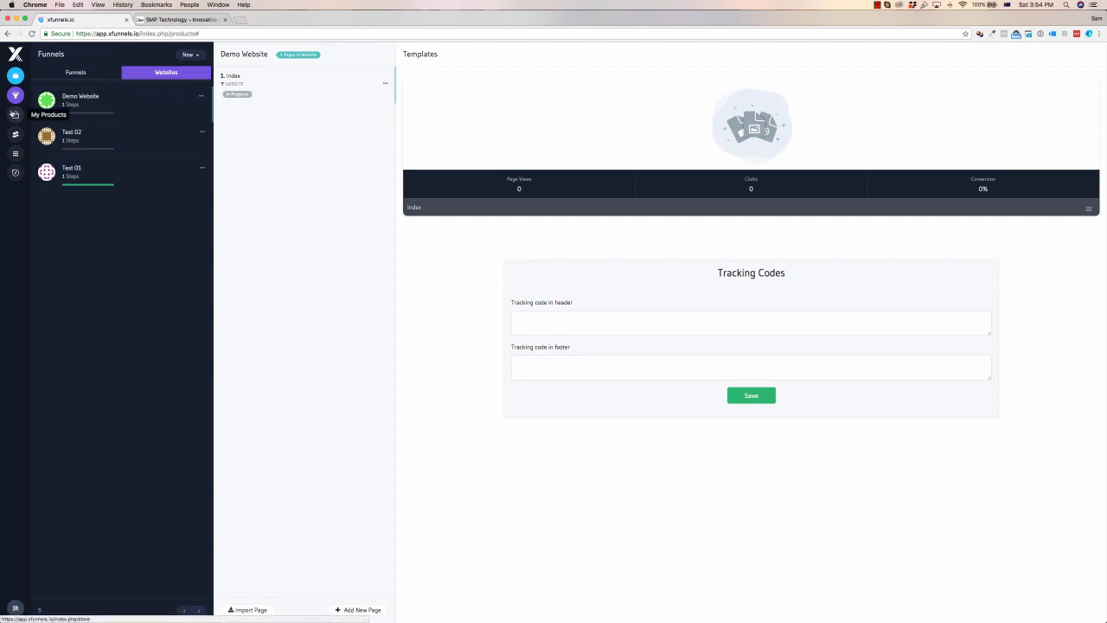
{"action": "left_click", "coordinate": [200, 20]}
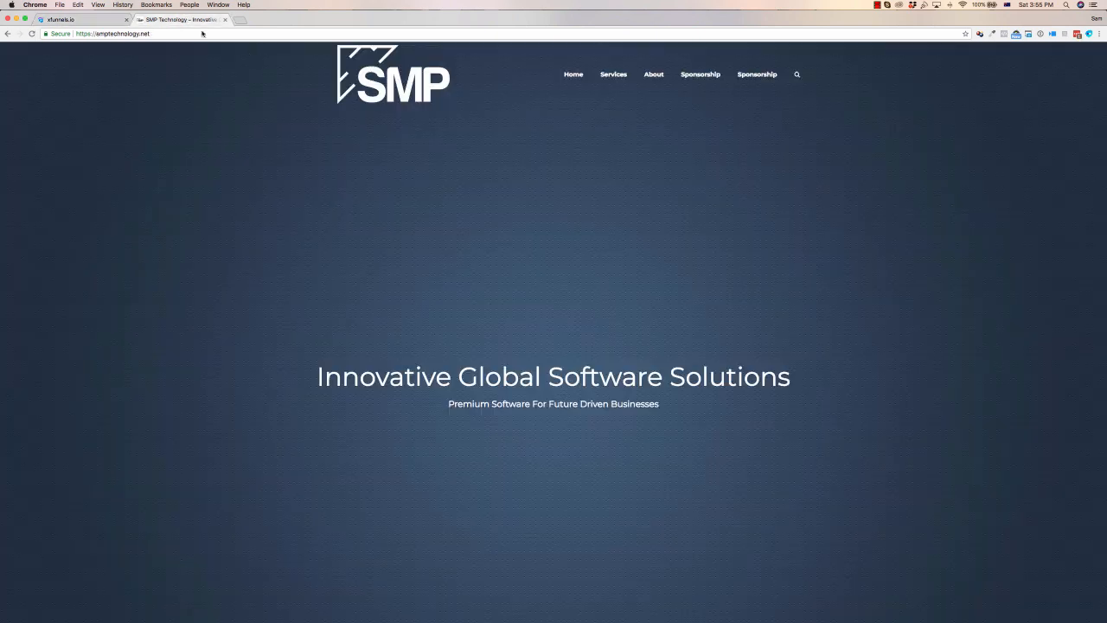
{"action": "left_click", "coordinate": [69, 19]}
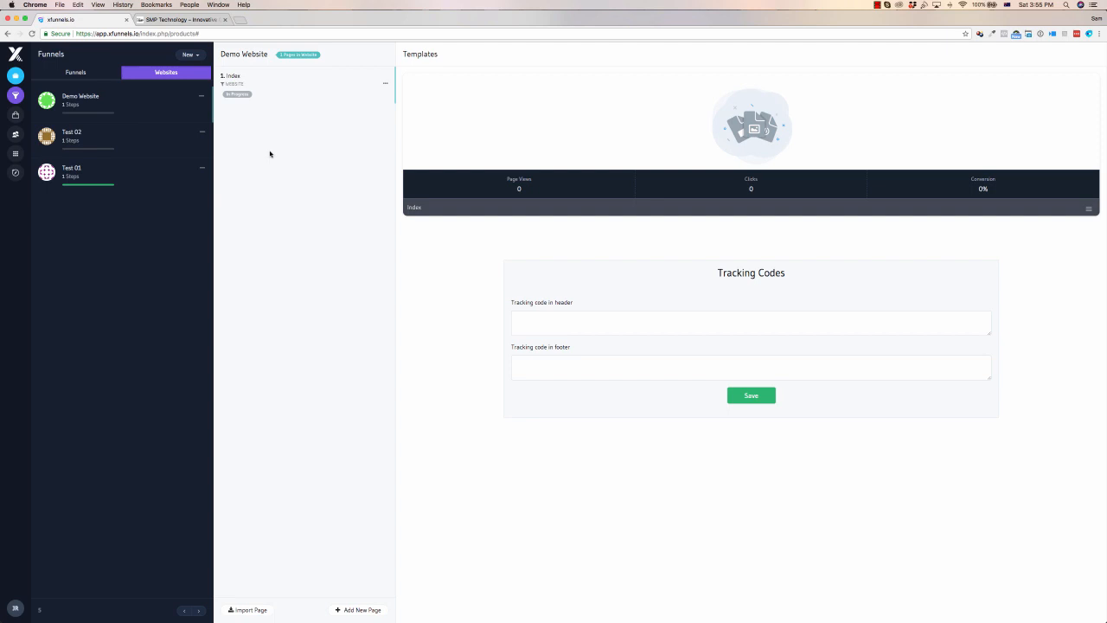
{"action": "mouse_move", "coordinate": [438, 120]}
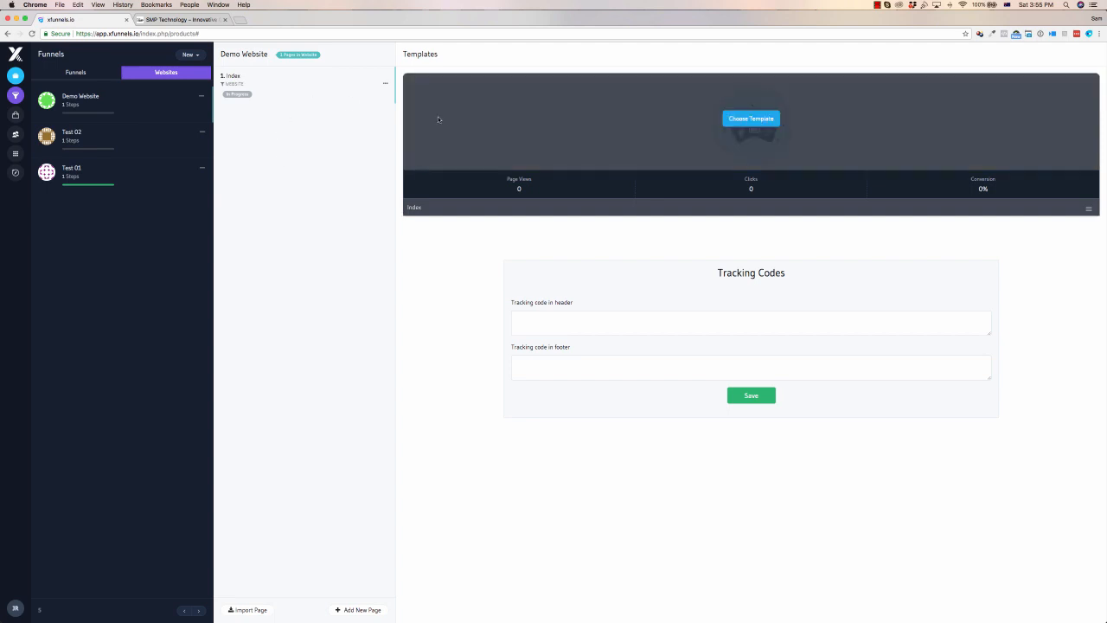
{"action": "scroll", "coordinate": [386, 270], "scroll_direction": "down", "scroll_amount": 1}
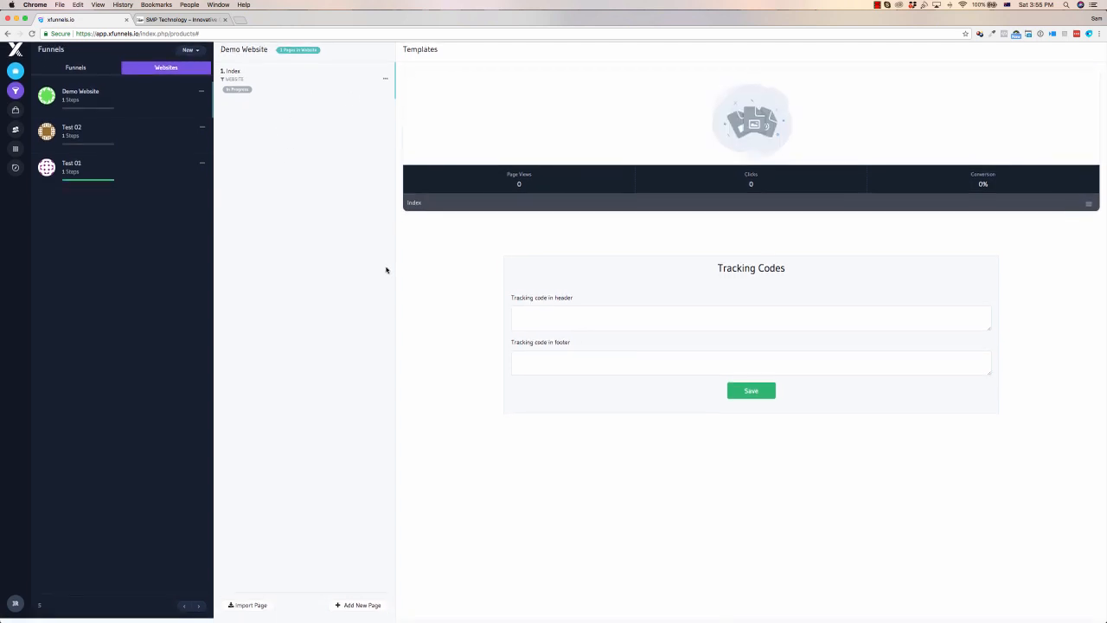